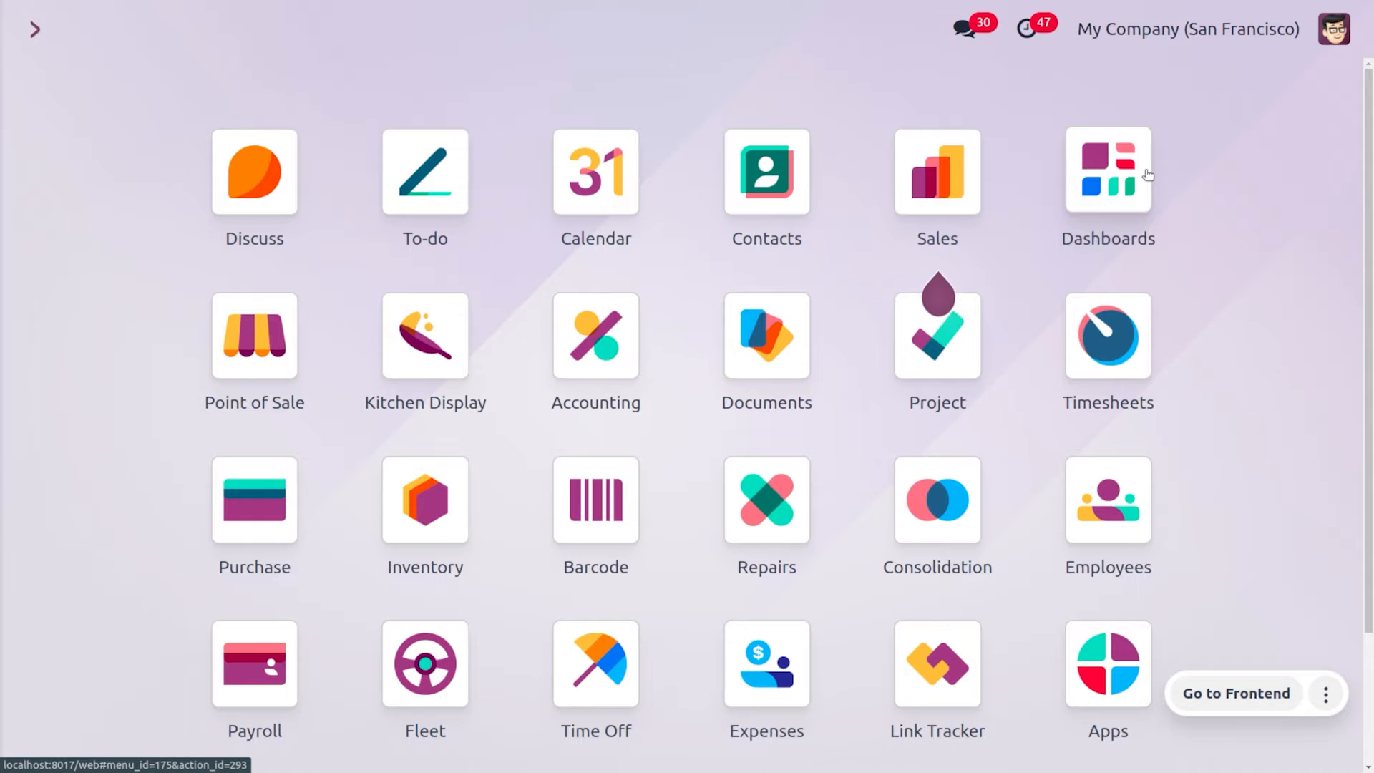
Open the Sales settings page and scroll down to the Shipping connectors section
text(Sa)
key(Return)
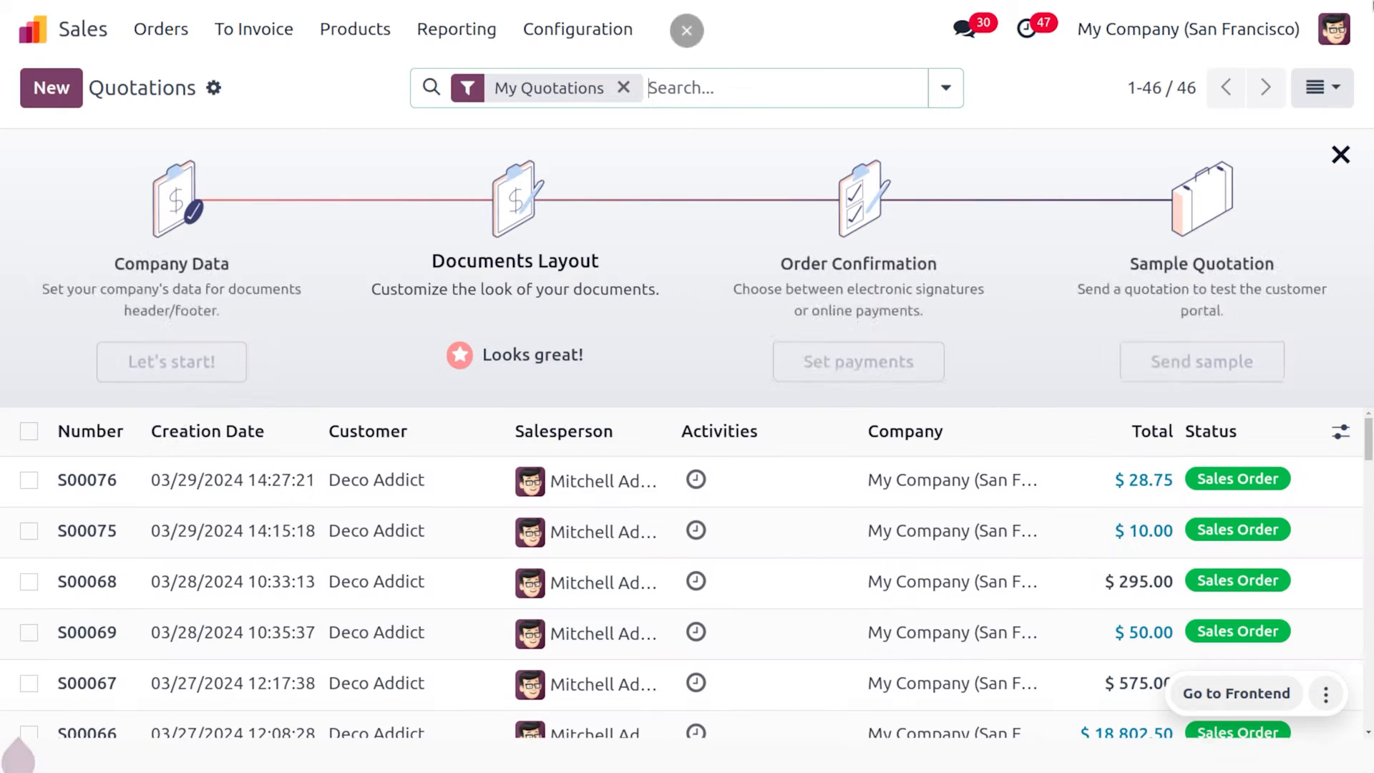
click(570, 32)
click(595, 77)
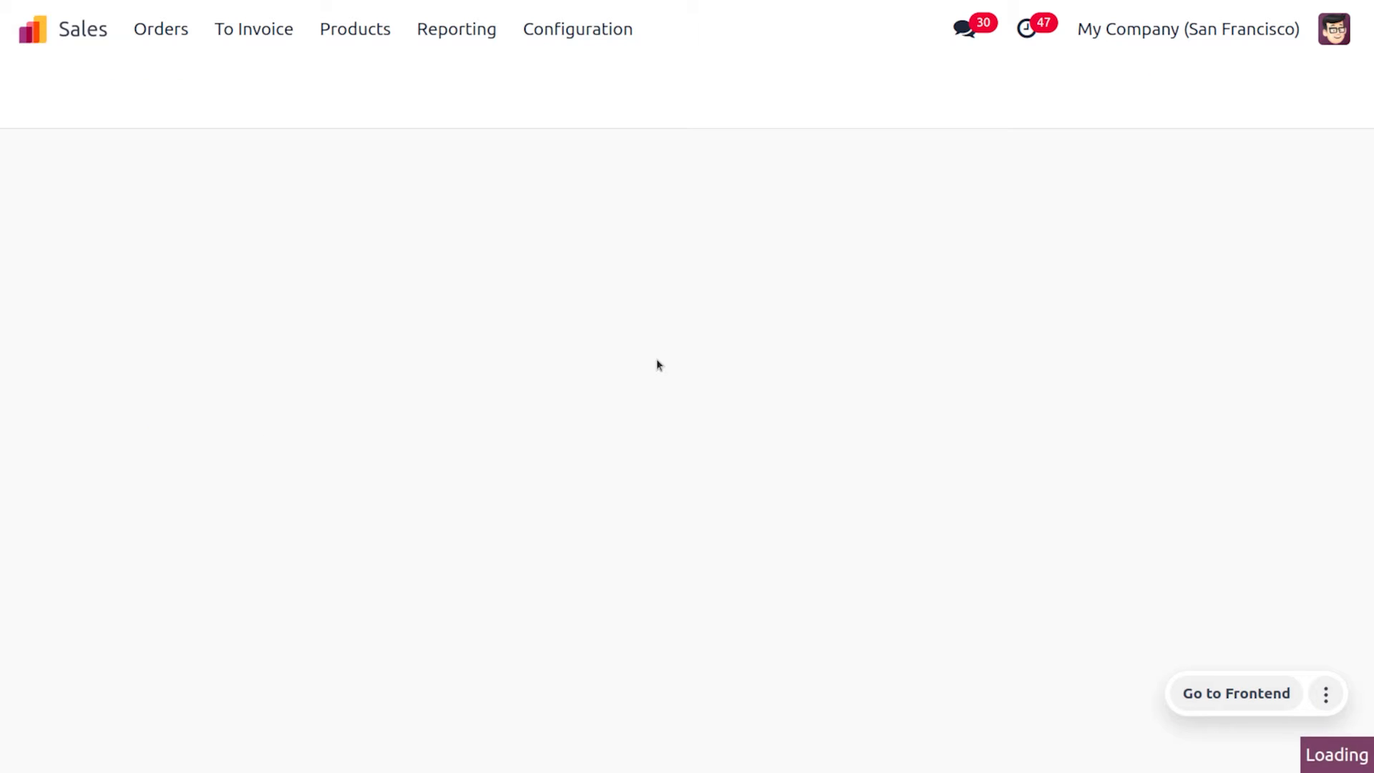
scroll(656, 359, down, 8)
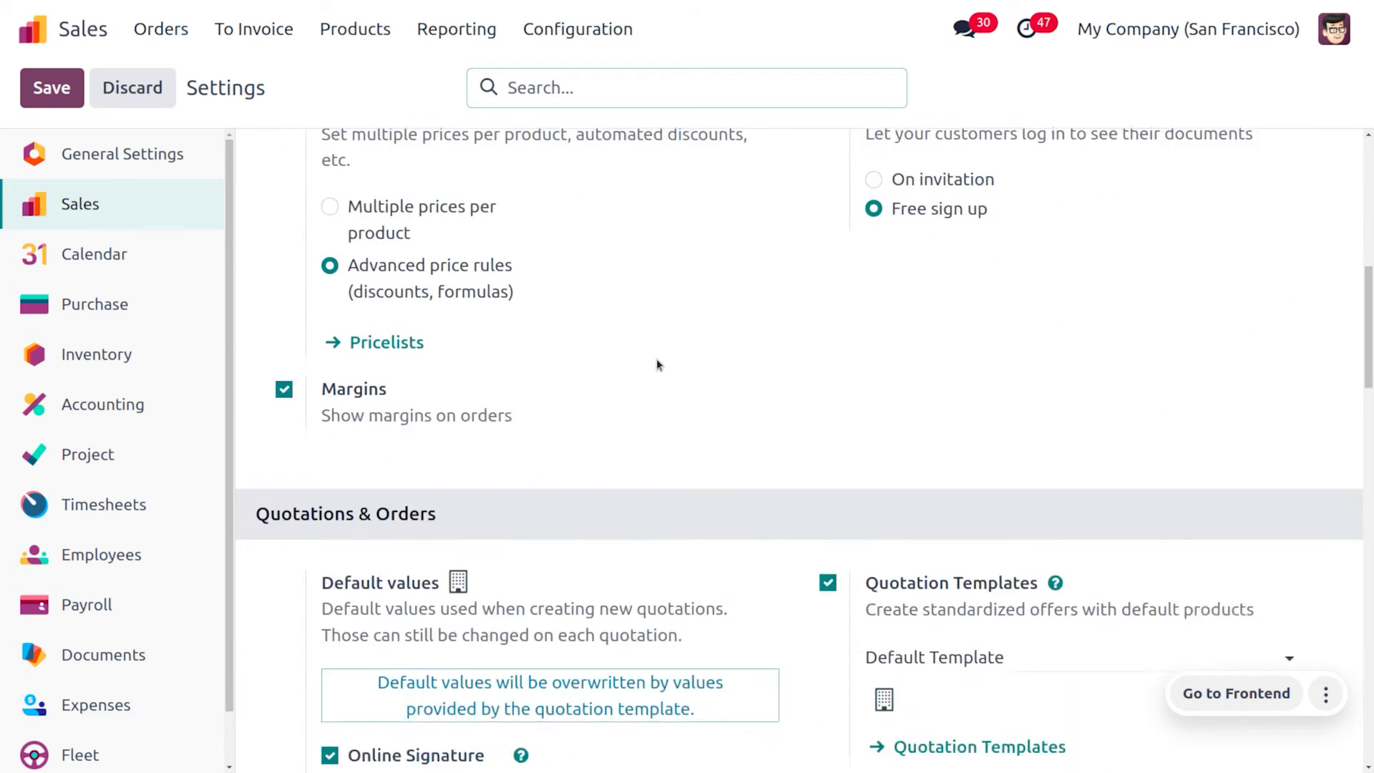
scroll(655, 358, down, 12)
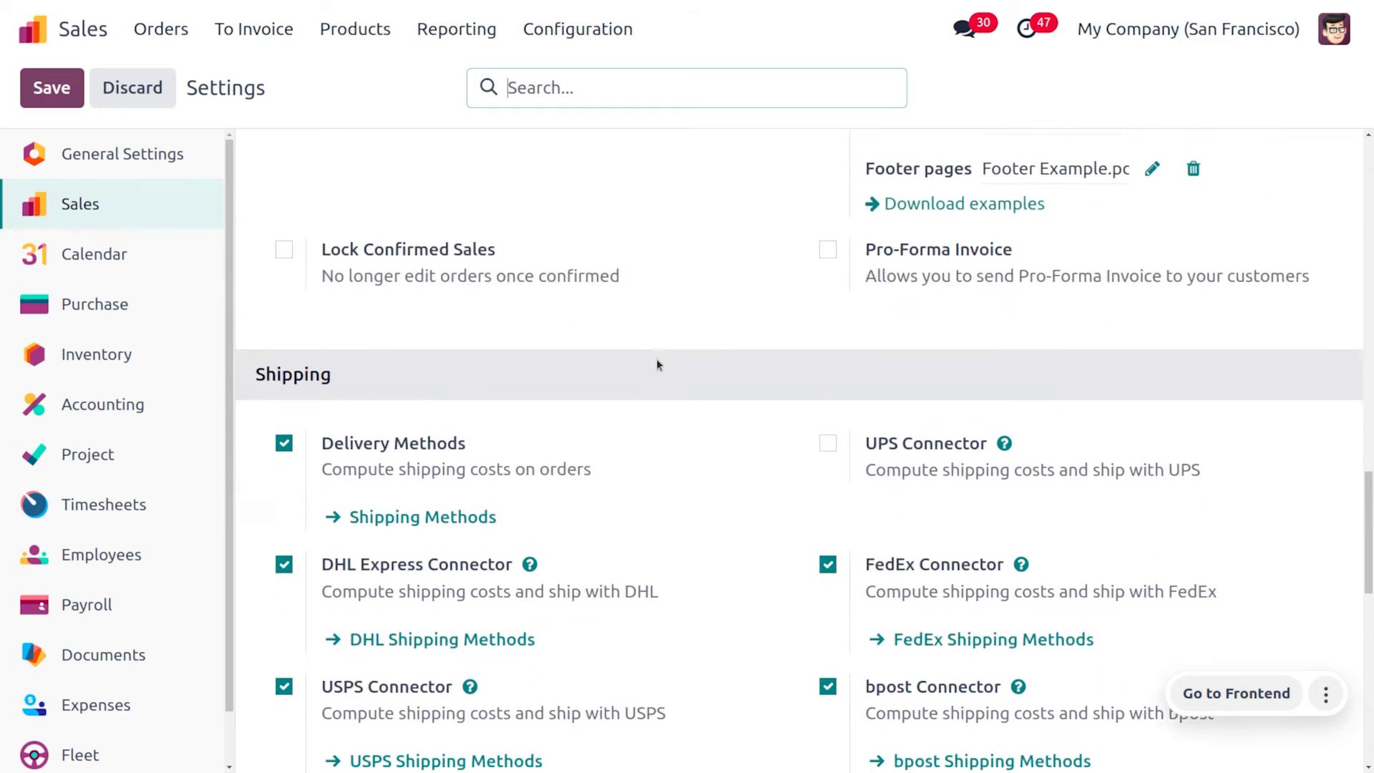
scroll(656, 361, down, 7)
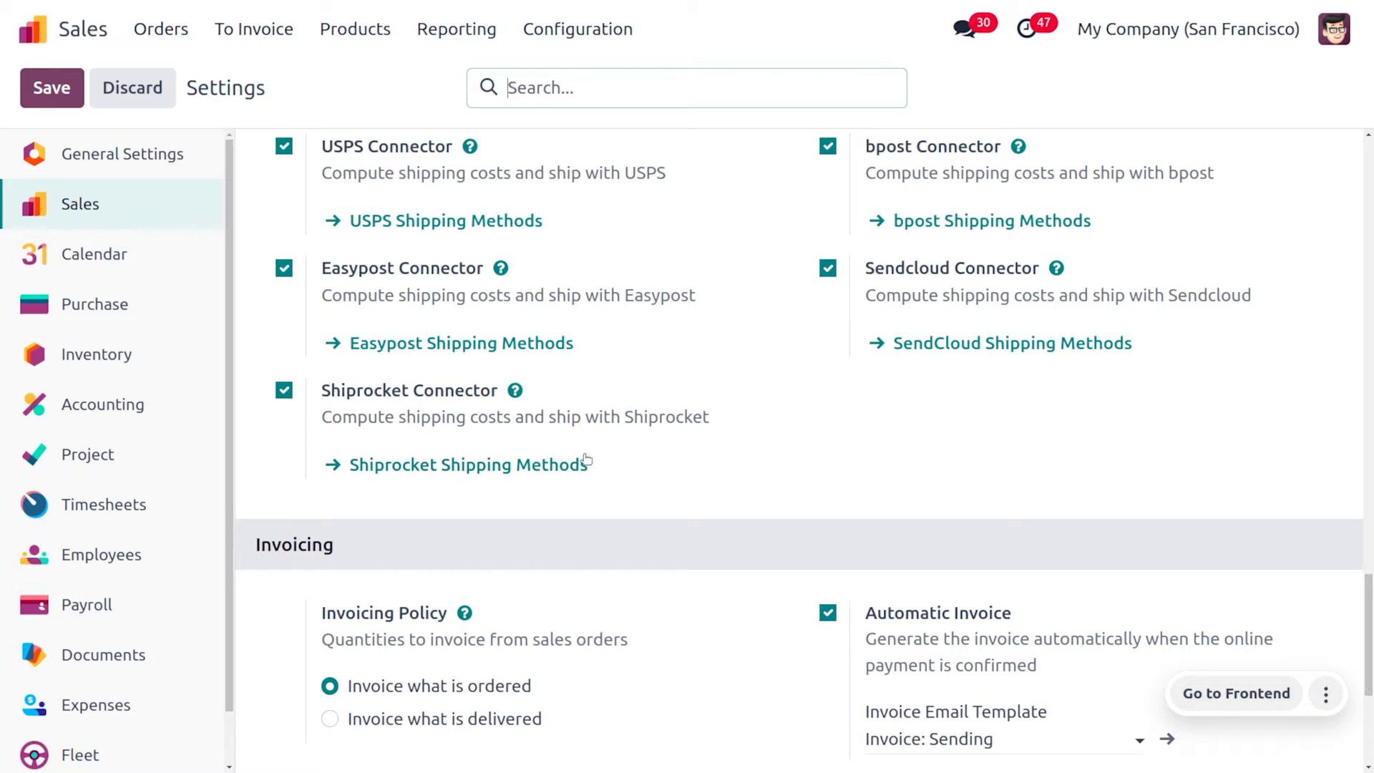
Open ShipRocket Domestic from the Shiprocket shipping methods and review its configuration and setup tutorial
click(552, 474)
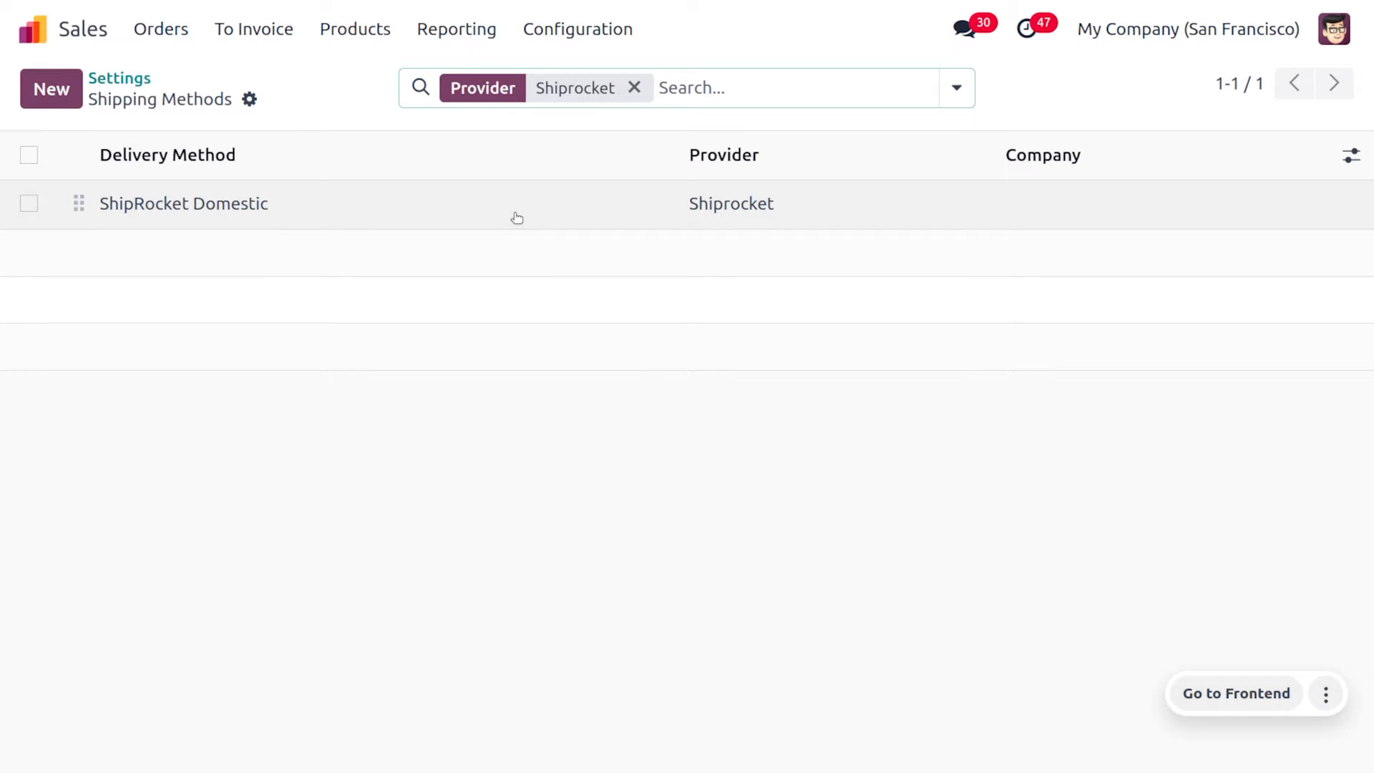
click(517, 218)
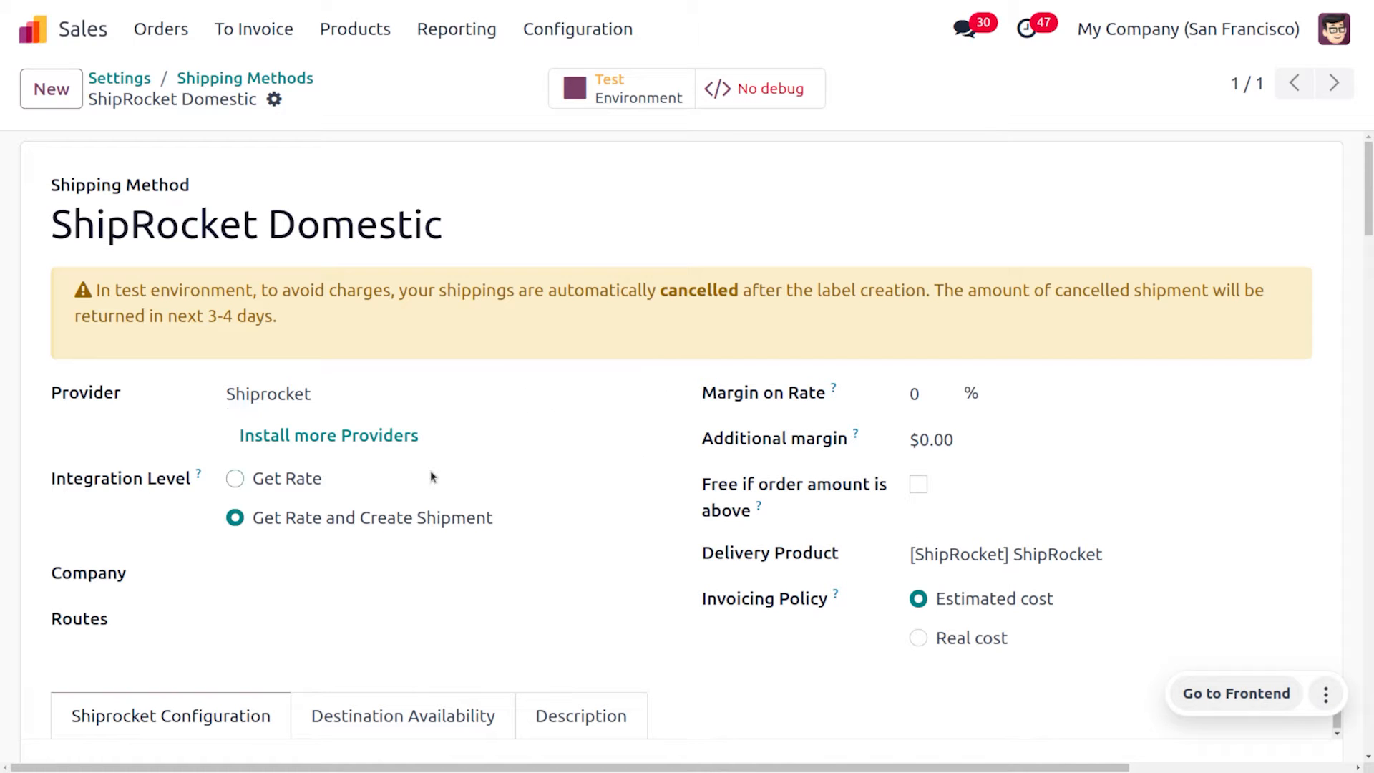
scroll(533, 448, down, 5)
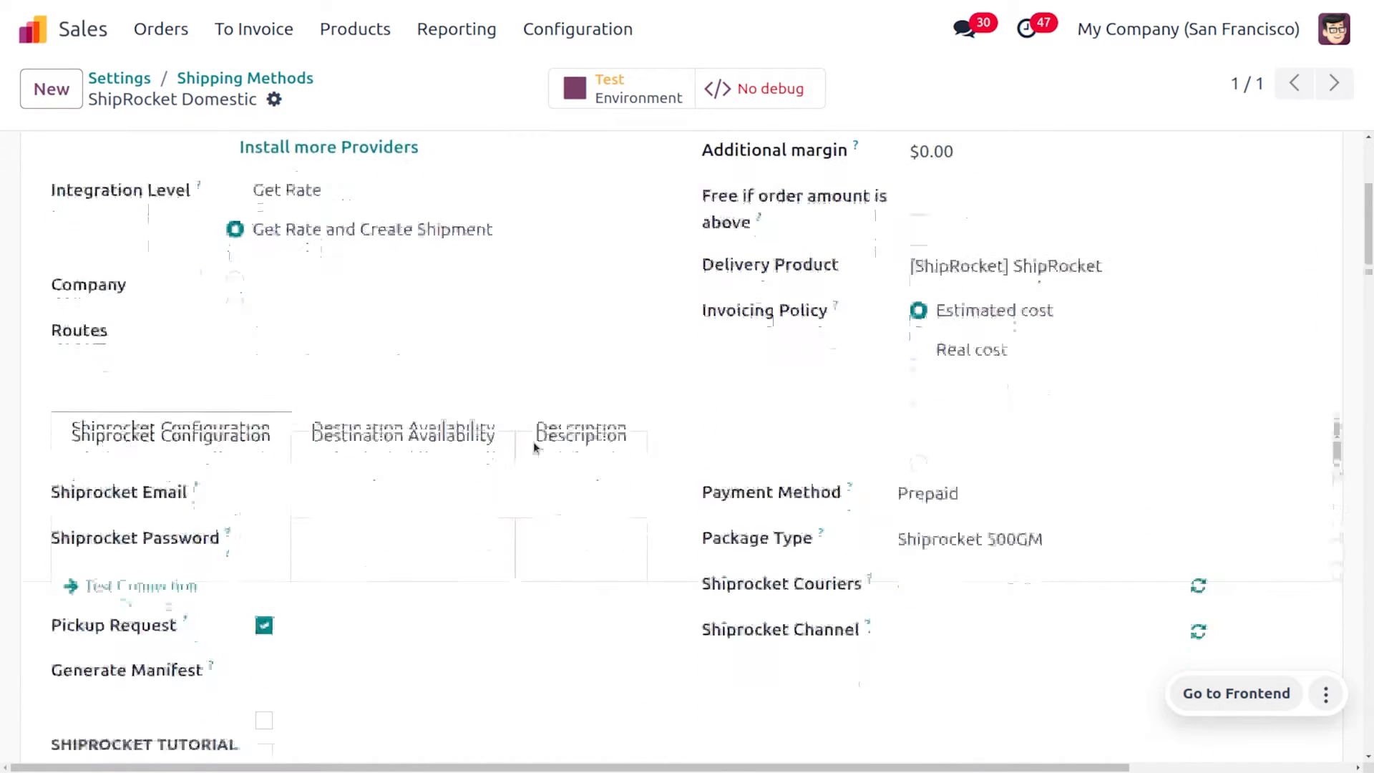
scroll(534, 441, down, 5)
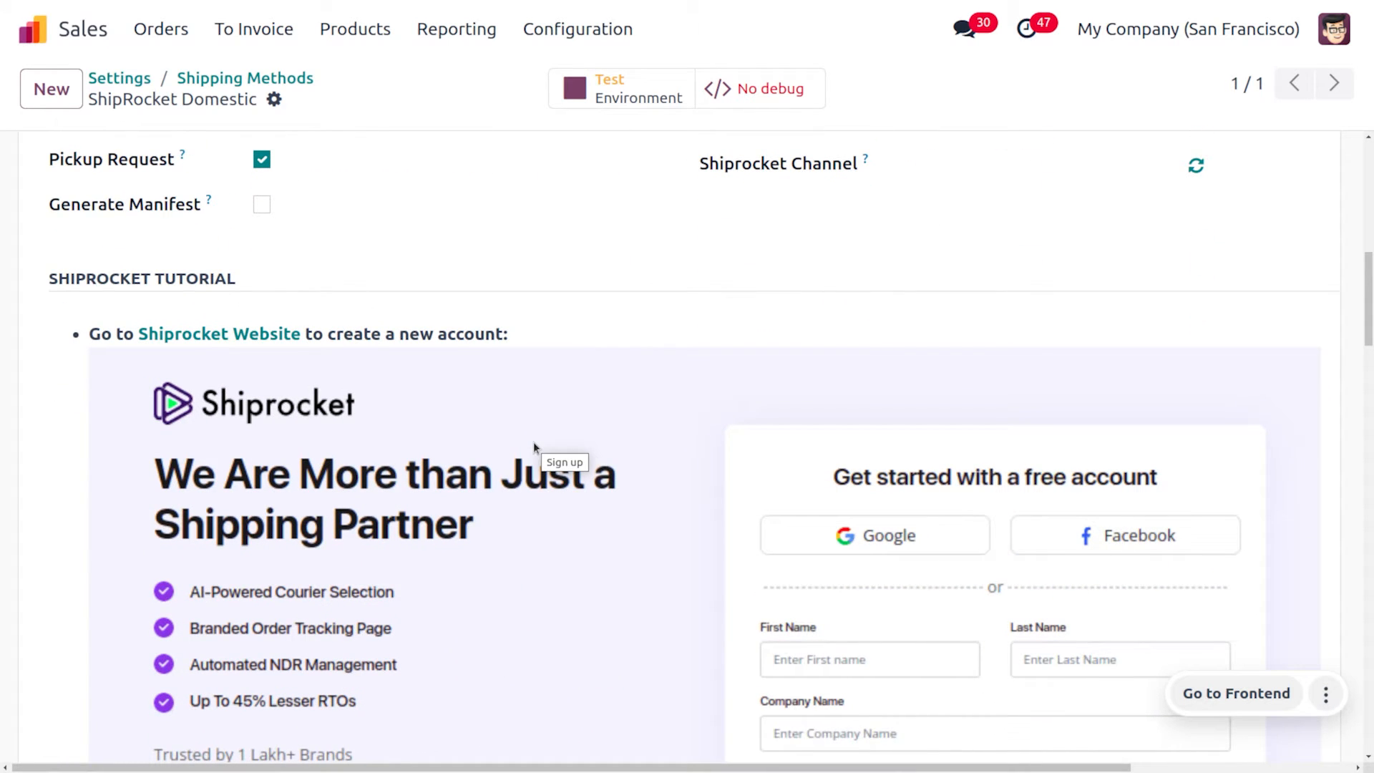
scroll(533, 442, down, 3)
scroll(534, 442, up, 3)
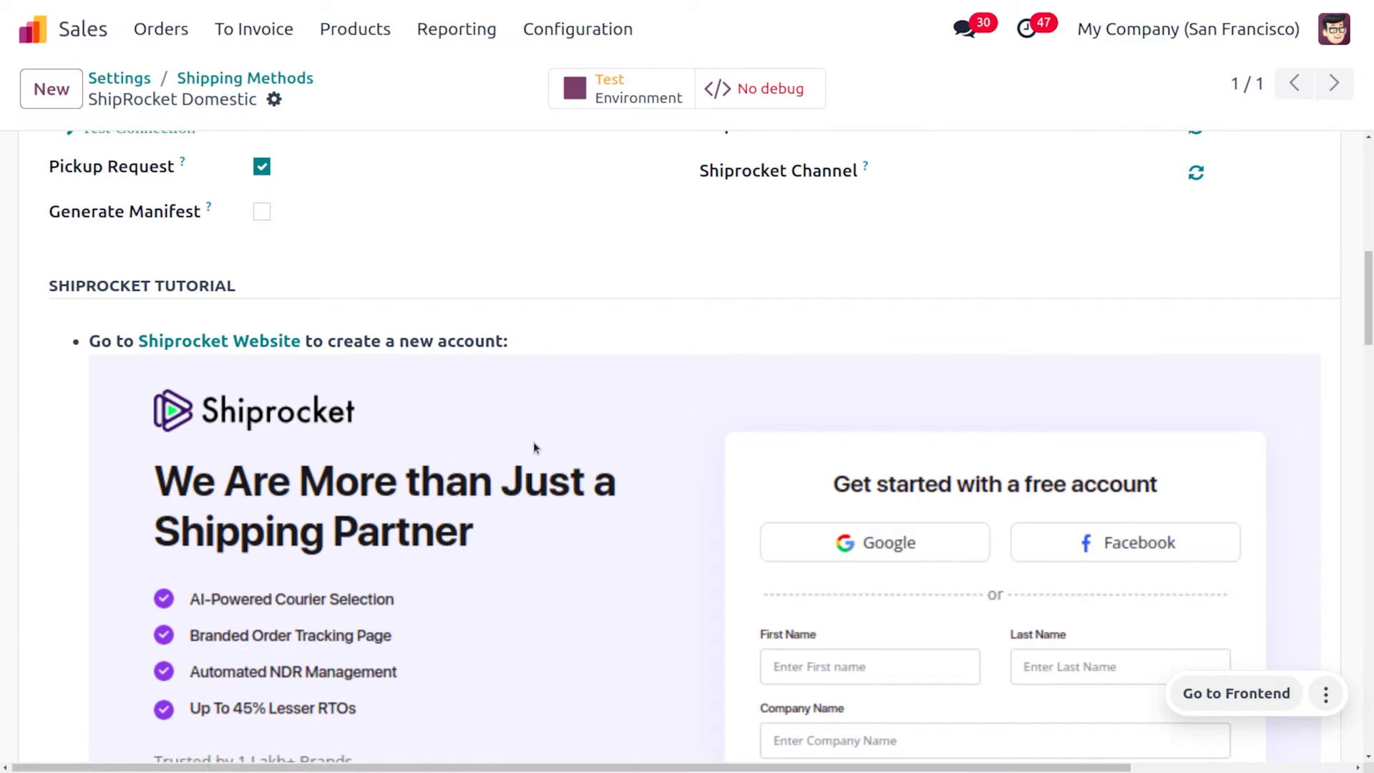
scroll(533, 447, down, 1)
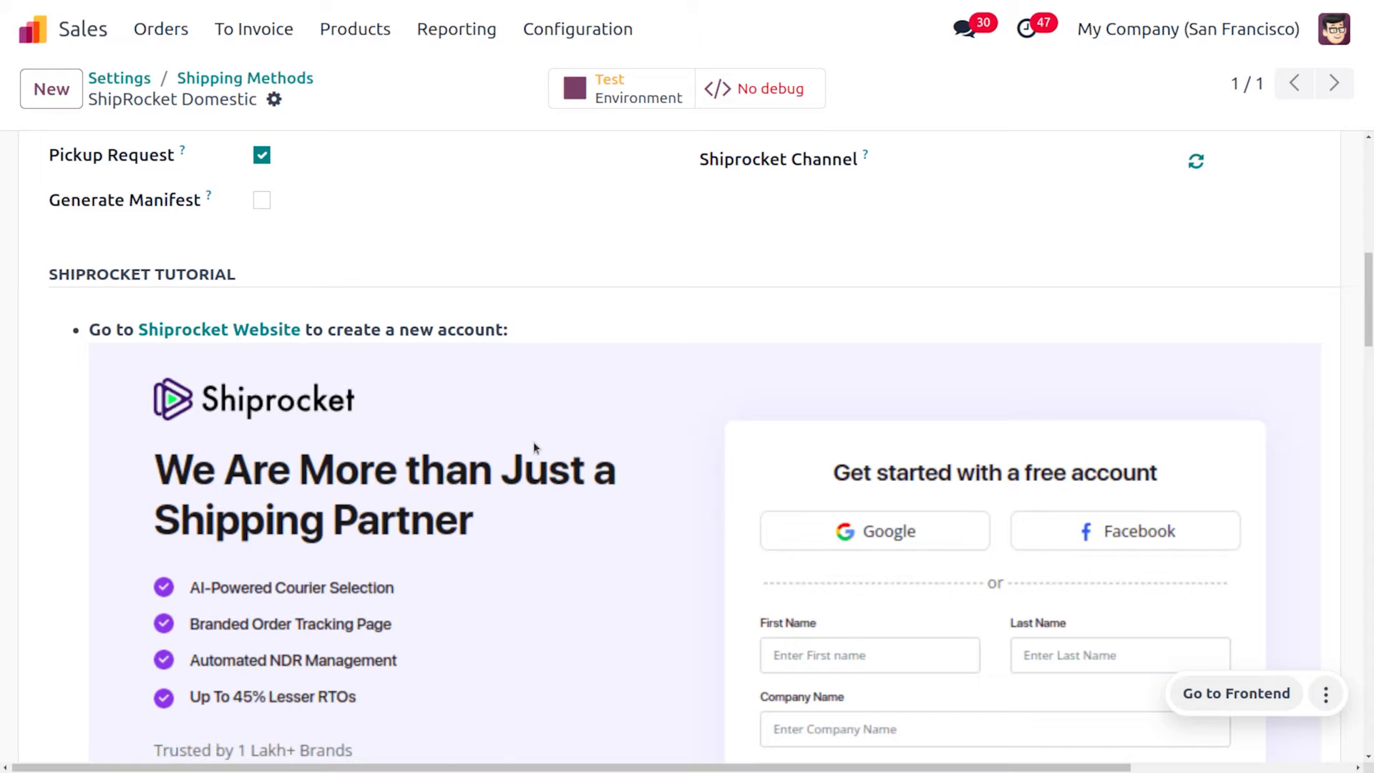
scroll(534, 448, down, 1)
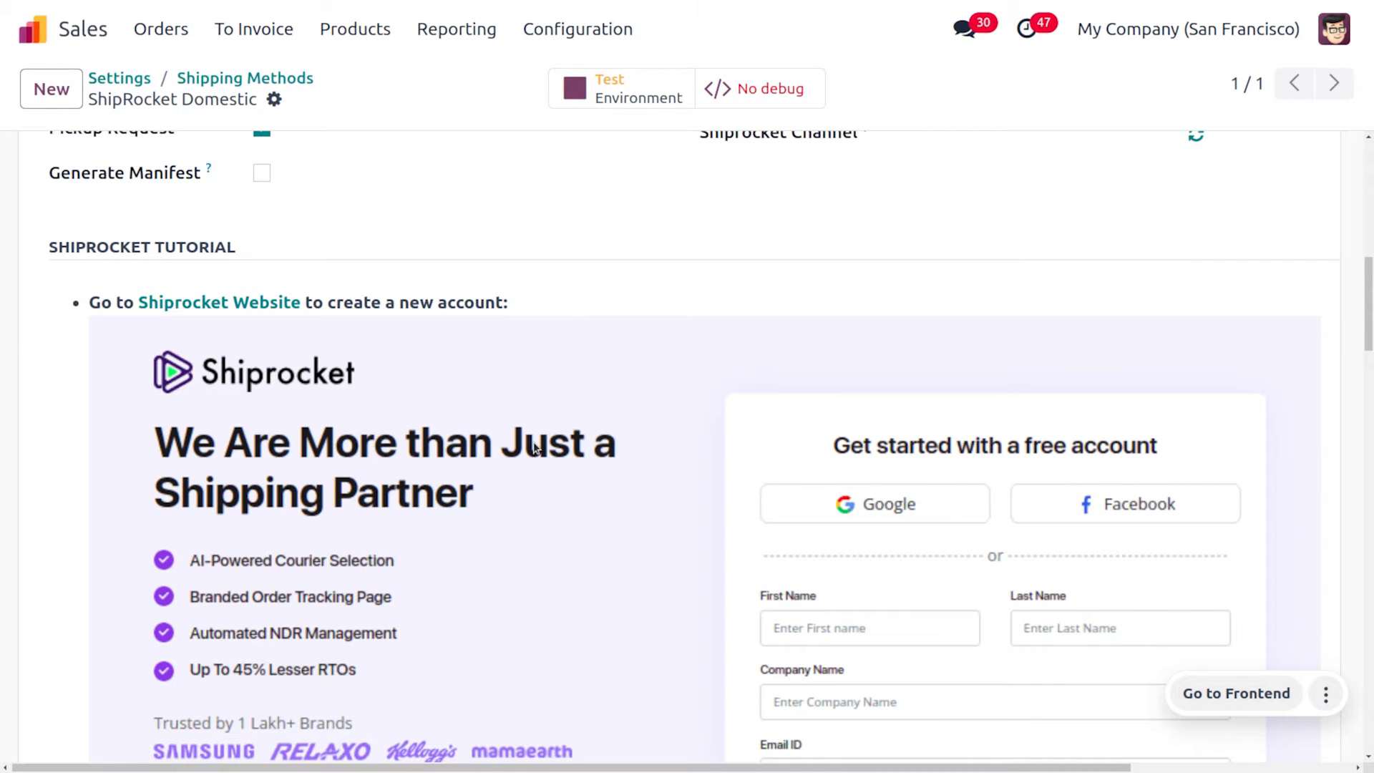
scroll(534, 448, down, 2)
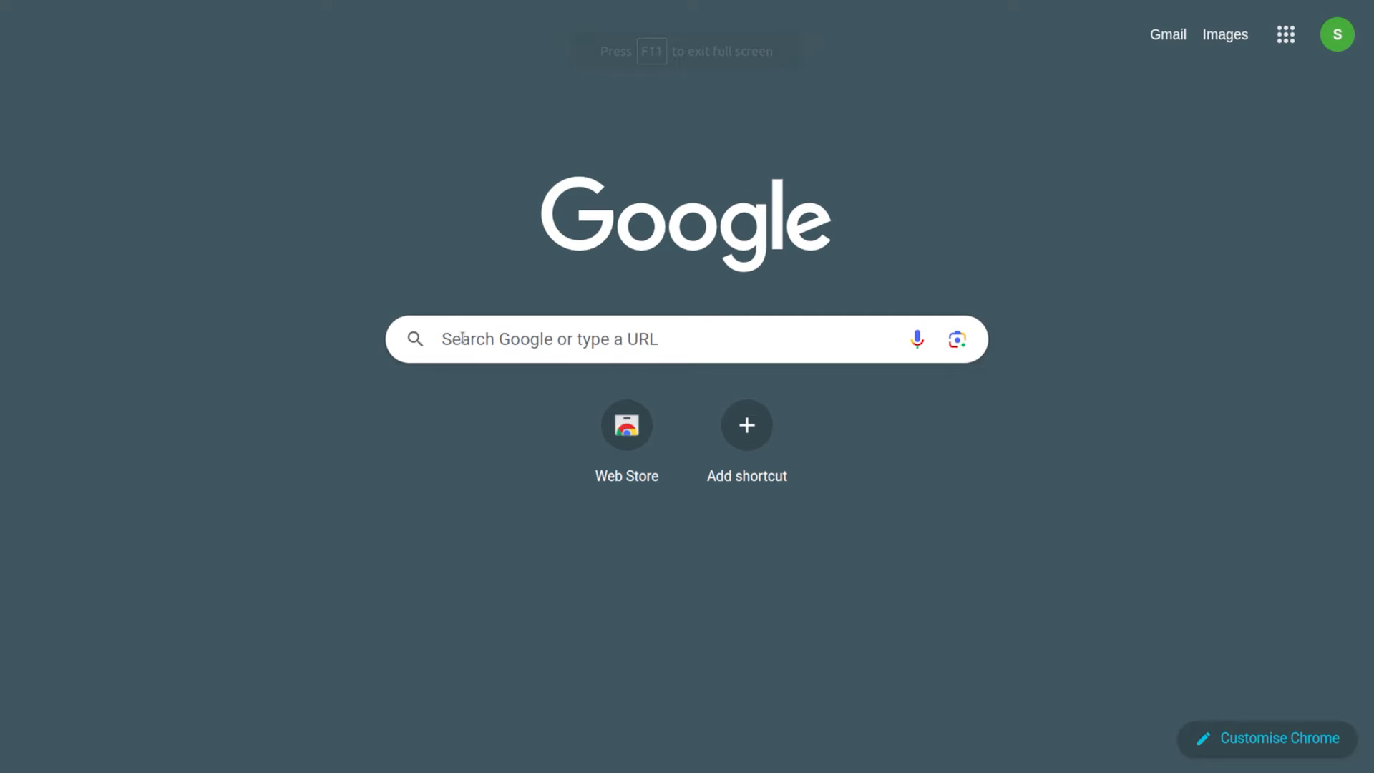
Search Google for 'shiprocket' and open the 'Shiprocket- Ship Everywhere' home page
click(463, 338)
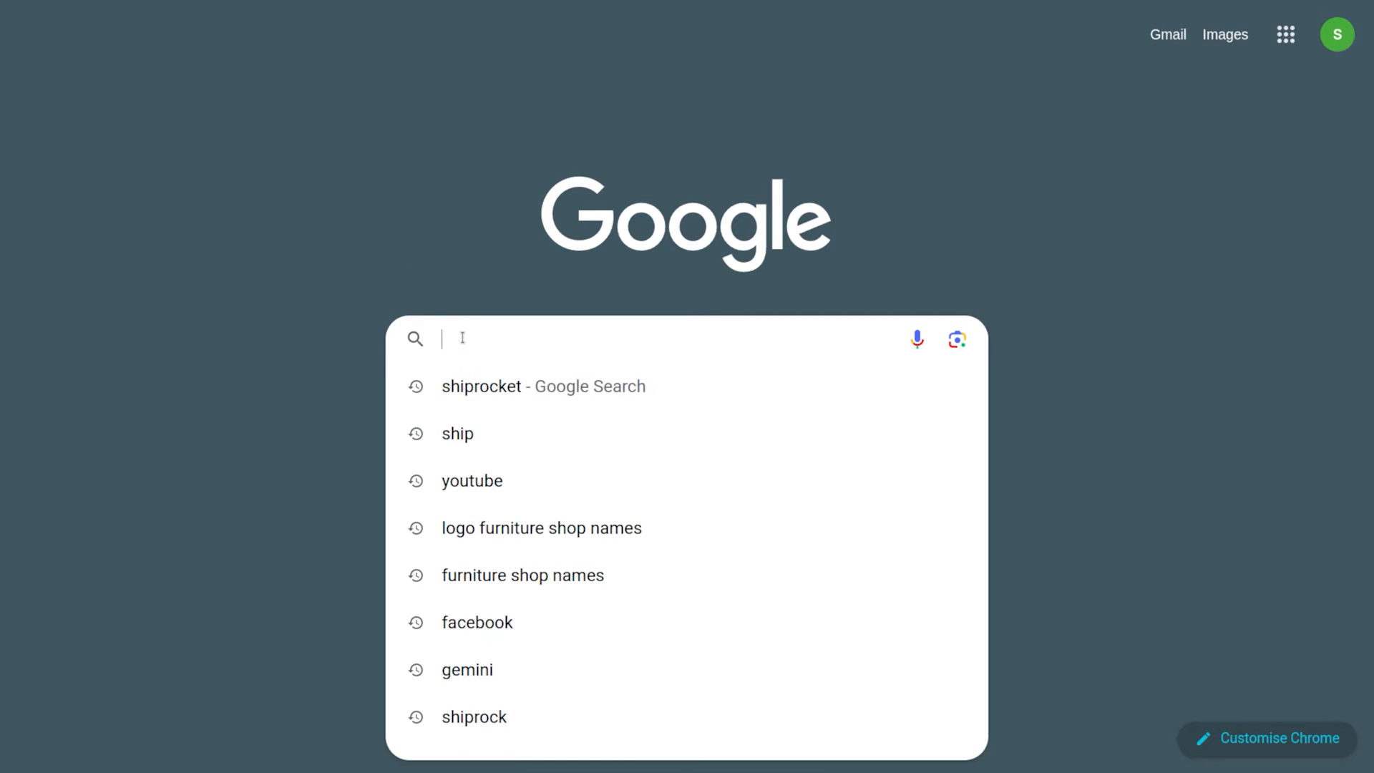
click(497, 393)
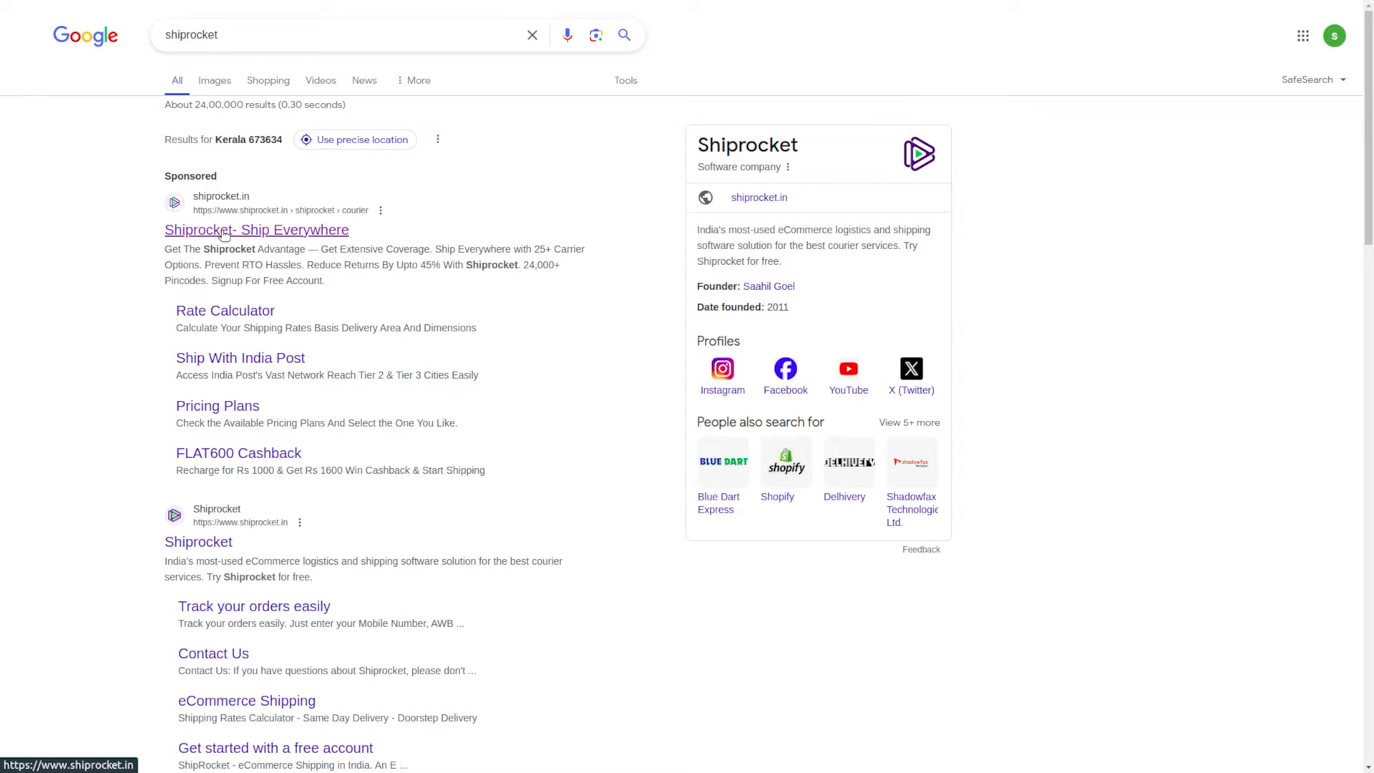
click(224, 231)
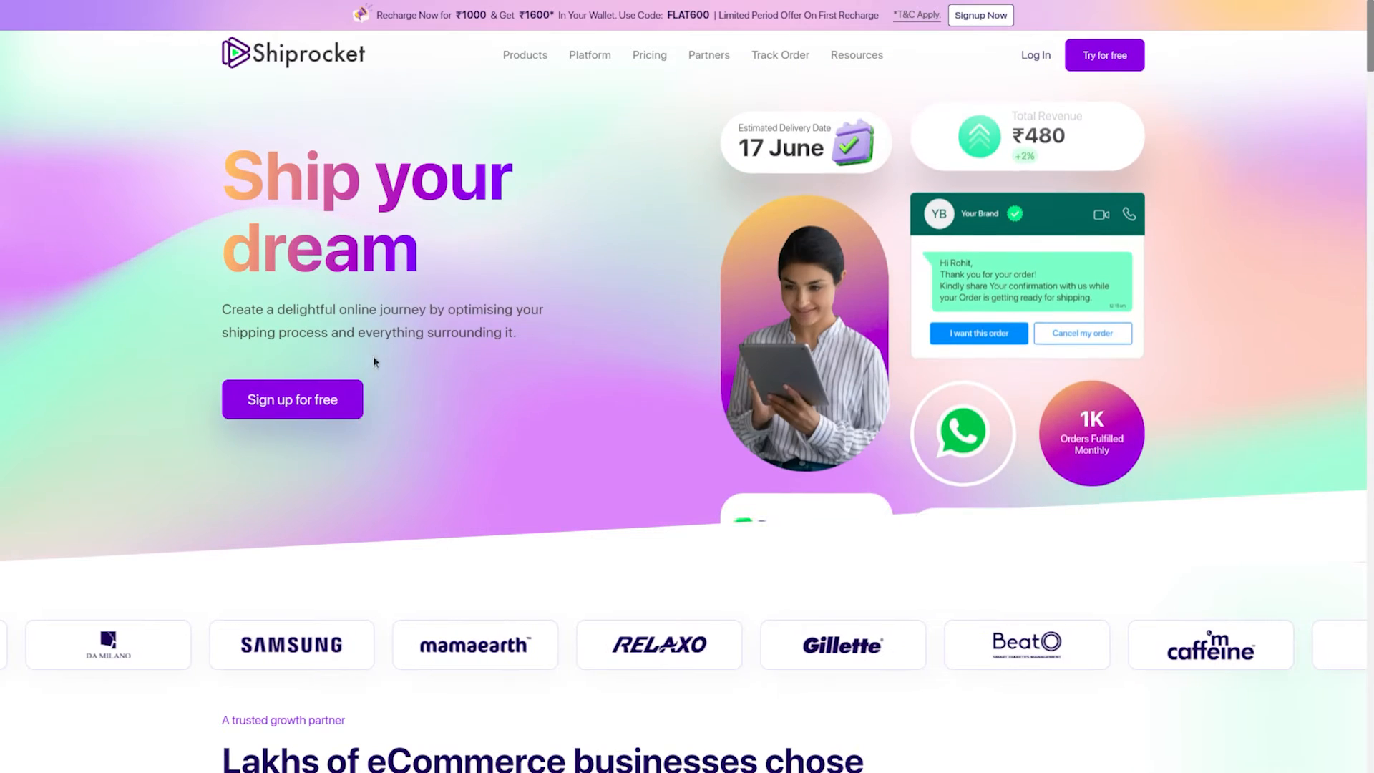
Sign up for a free Shiprocket seller account and reach the Home dashboard
click(313, 399)
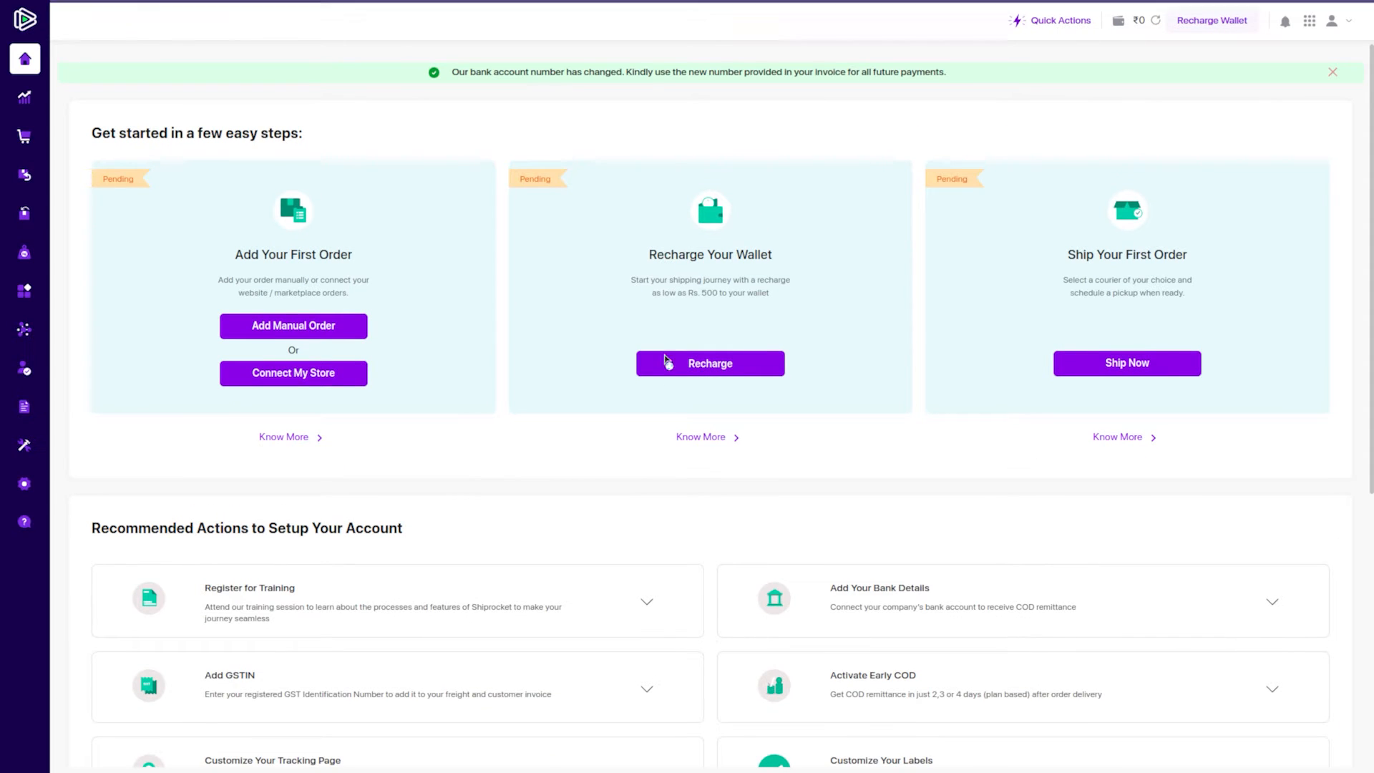
Open Shiprocket's Settings from the sidebar and scroll down to the API card
scroll(690, 542, down, 3)
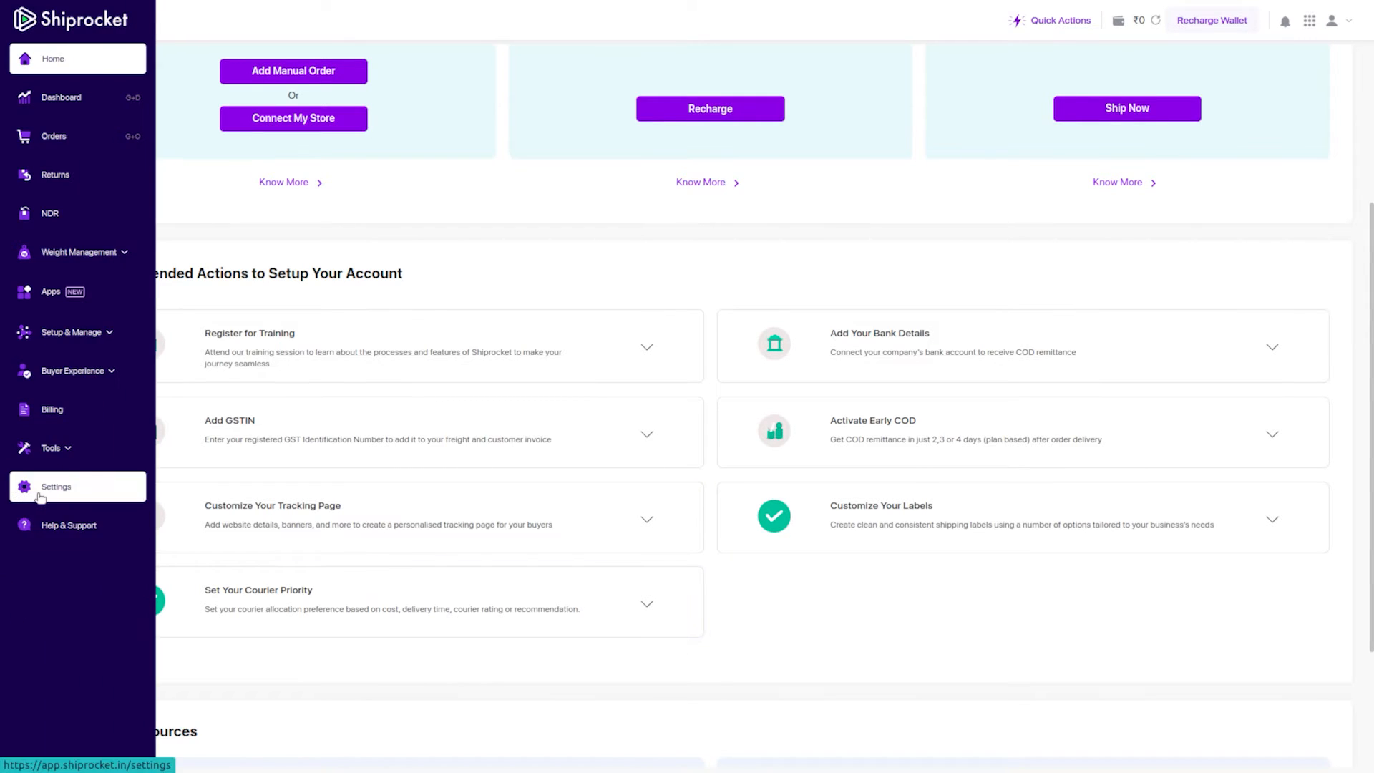
click(40, 496)
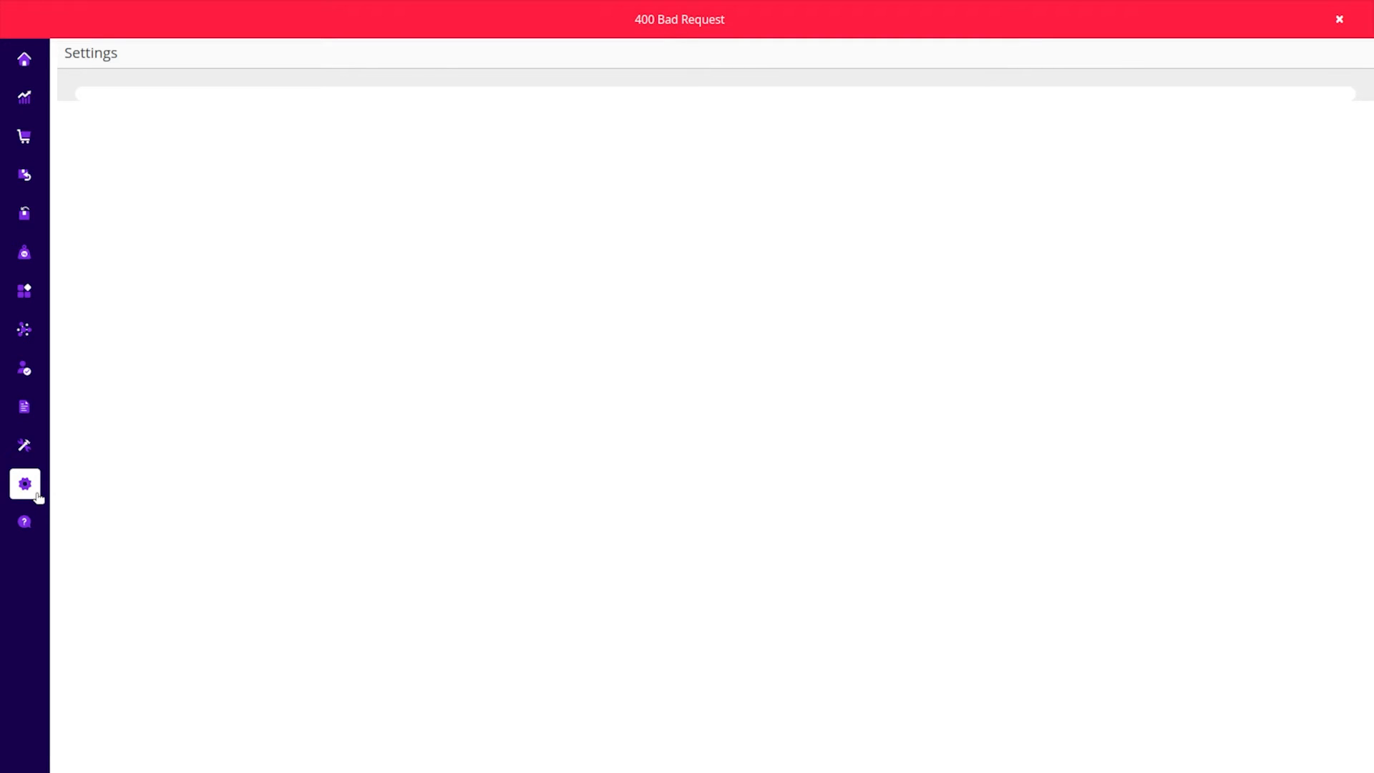
scroll(803, 305, down, 3)
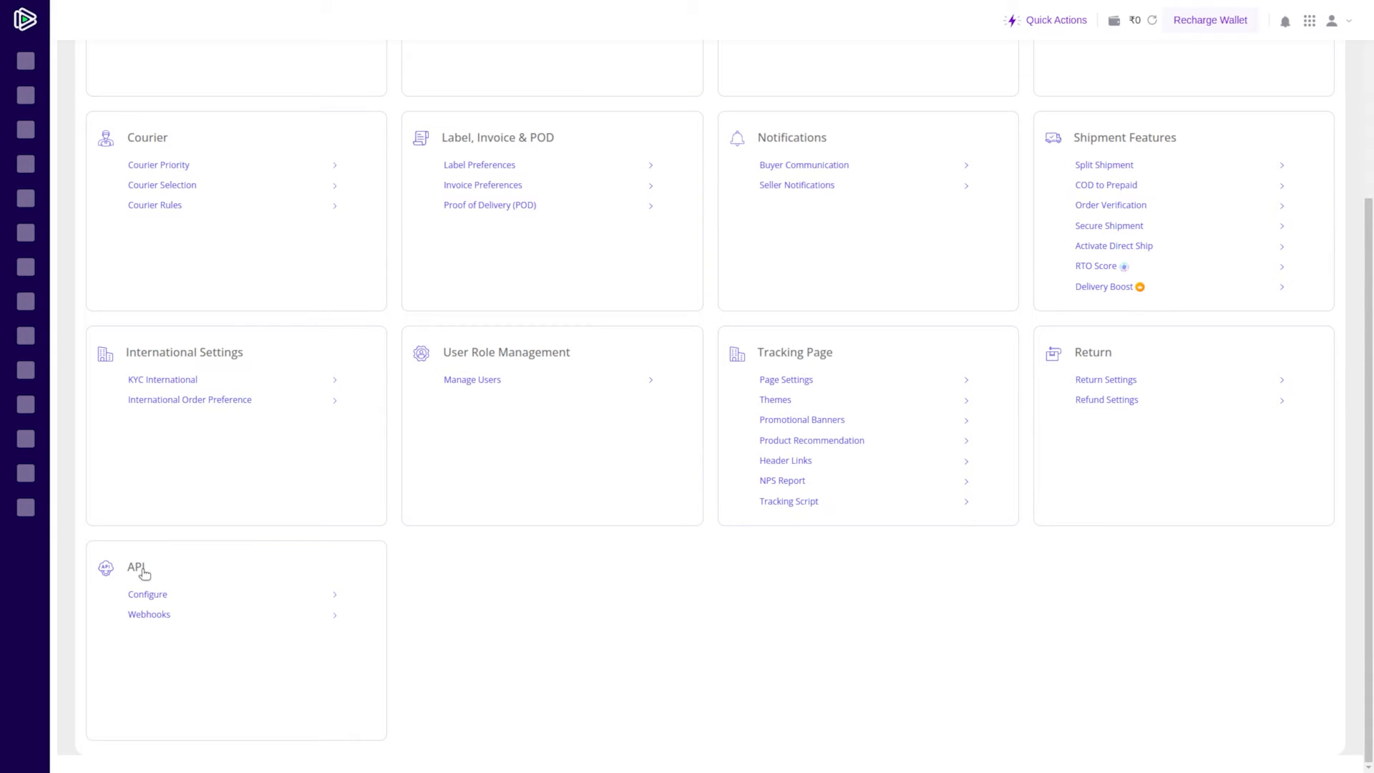
Open the API configuration page, start the Create API User form, then close it unsaved
click(333, 599)
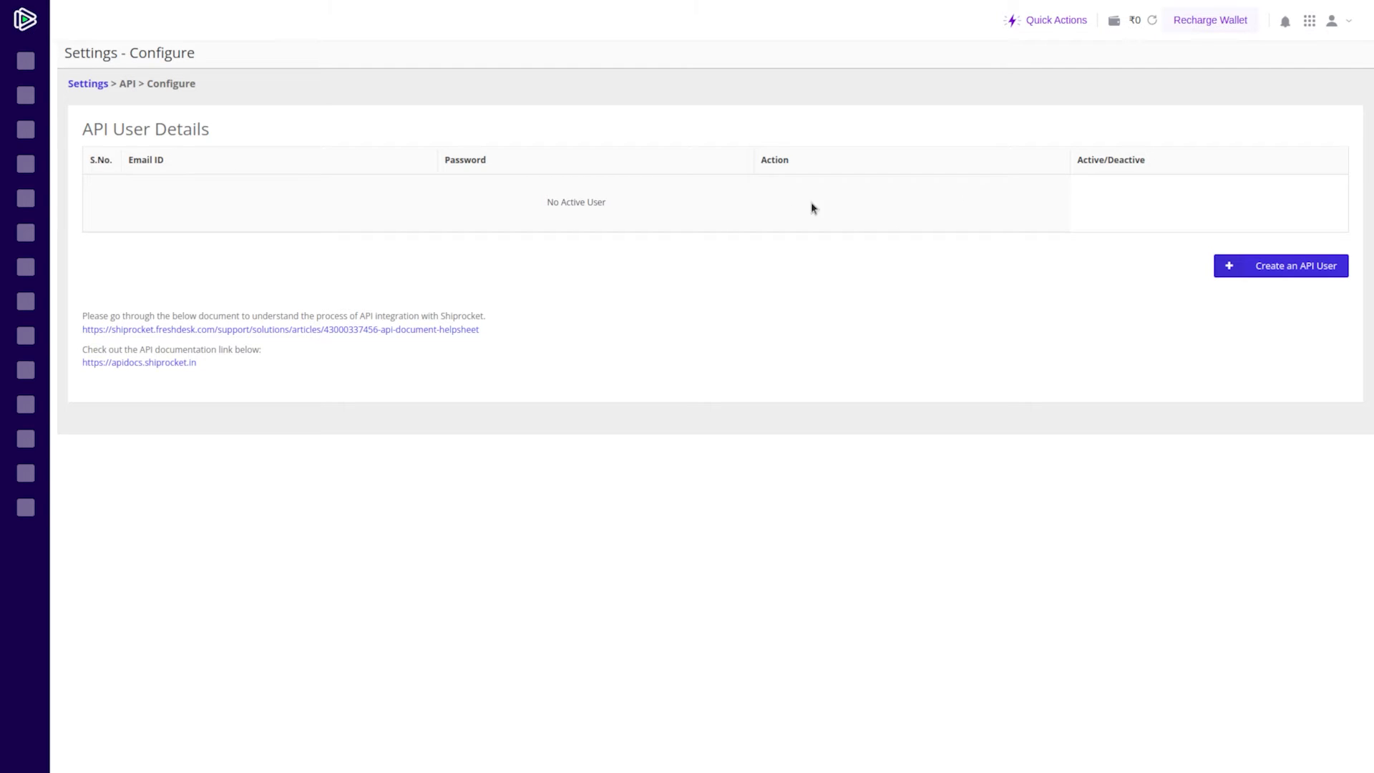
click(1300, 271)
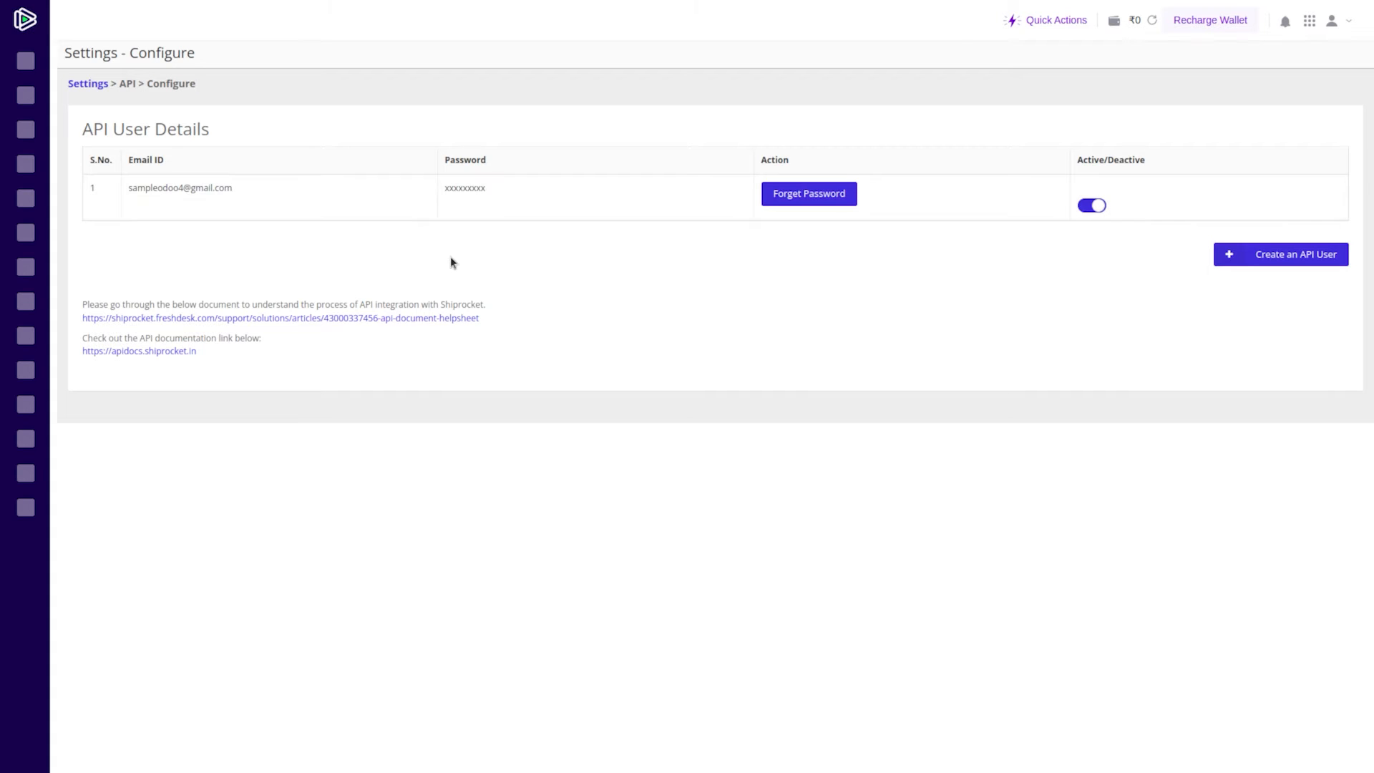
click(1335, 259)
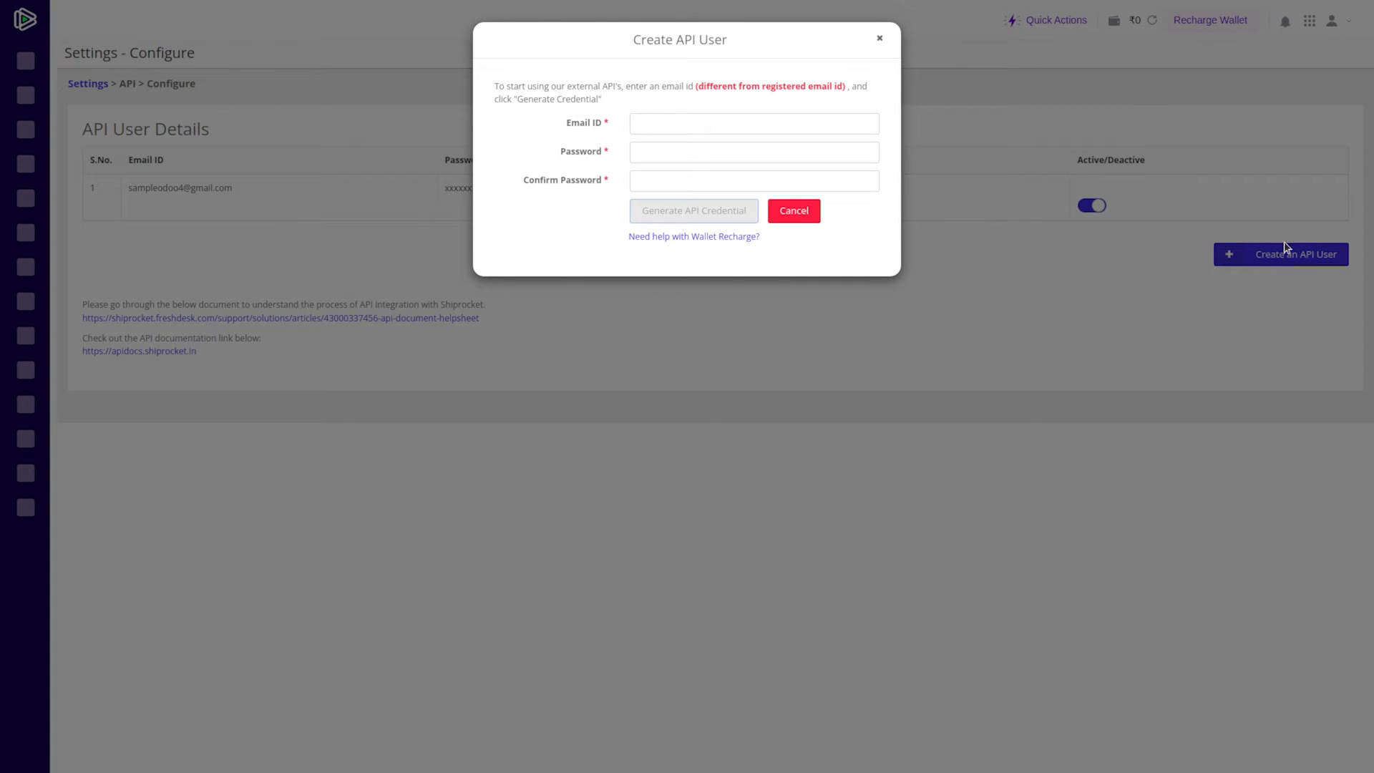
click(769, 124)
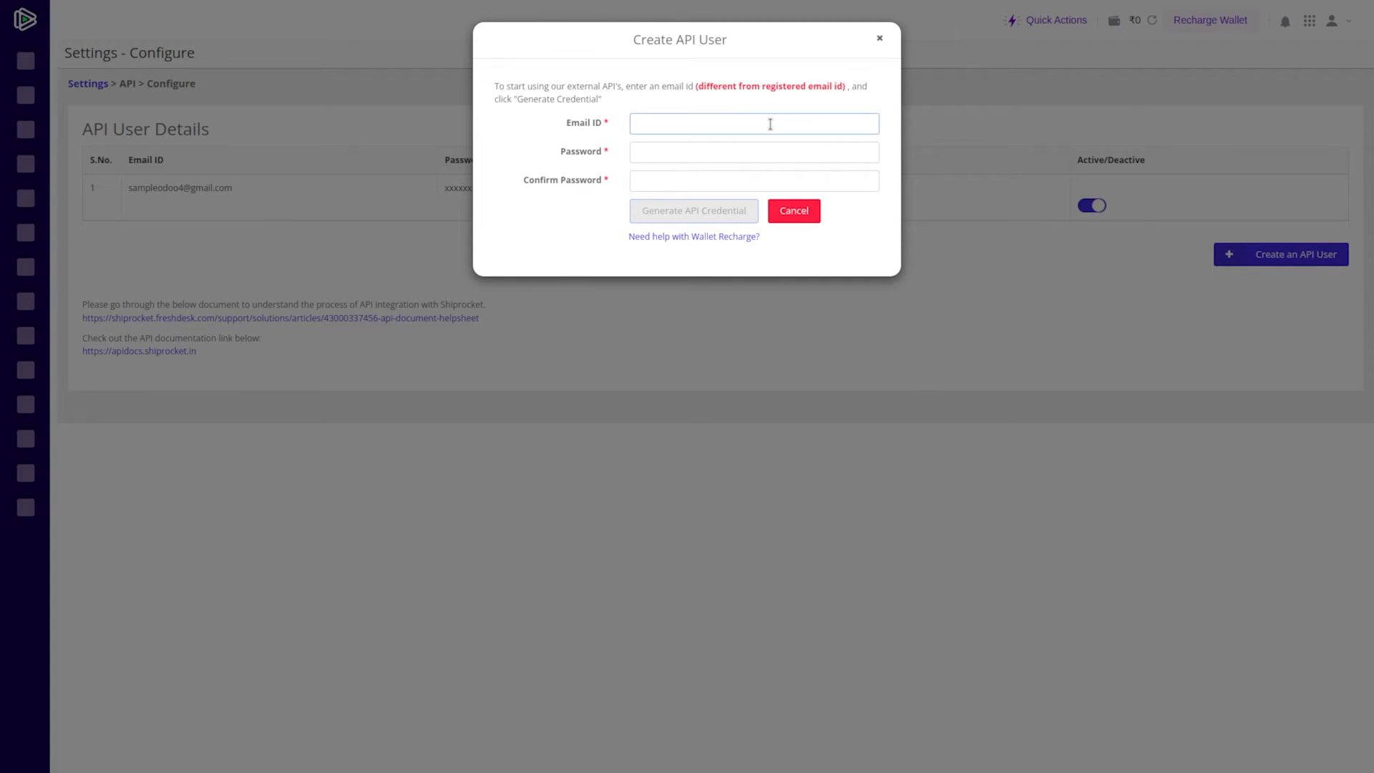
click(879, 39)
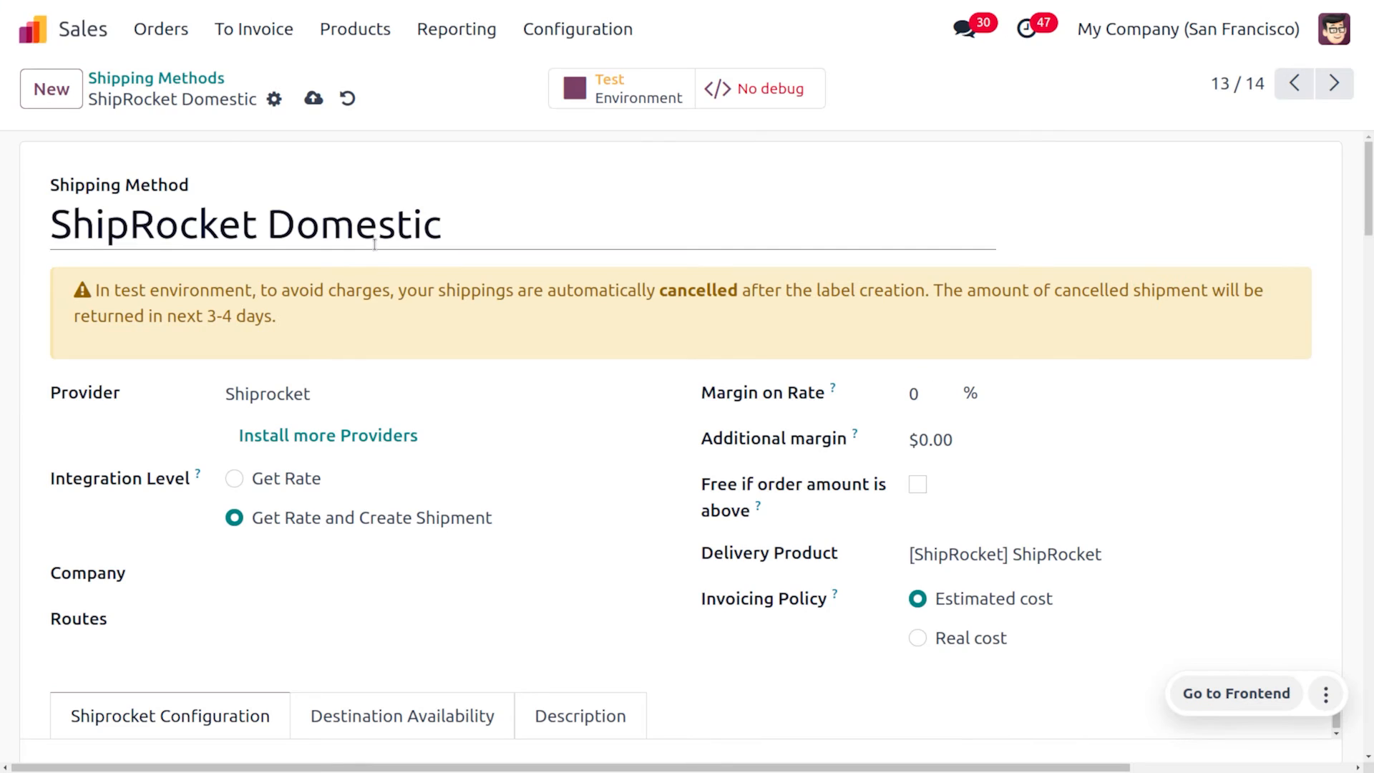
Enter the Shiprocket API user's e-mail and password in ShipRocket Domestic's Shiprocket Configuration
scroll(370, 254, down, 6)
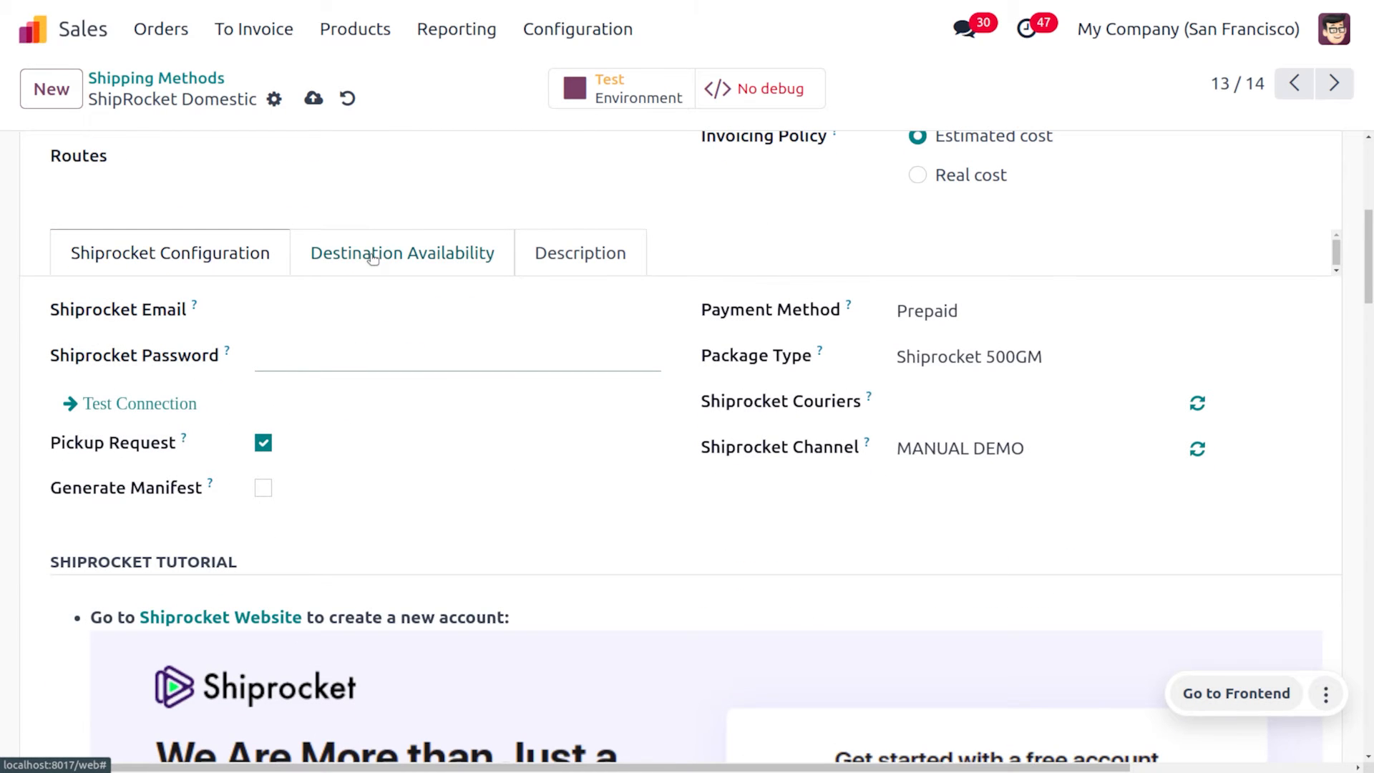
scroll(372, 259, up, 1)
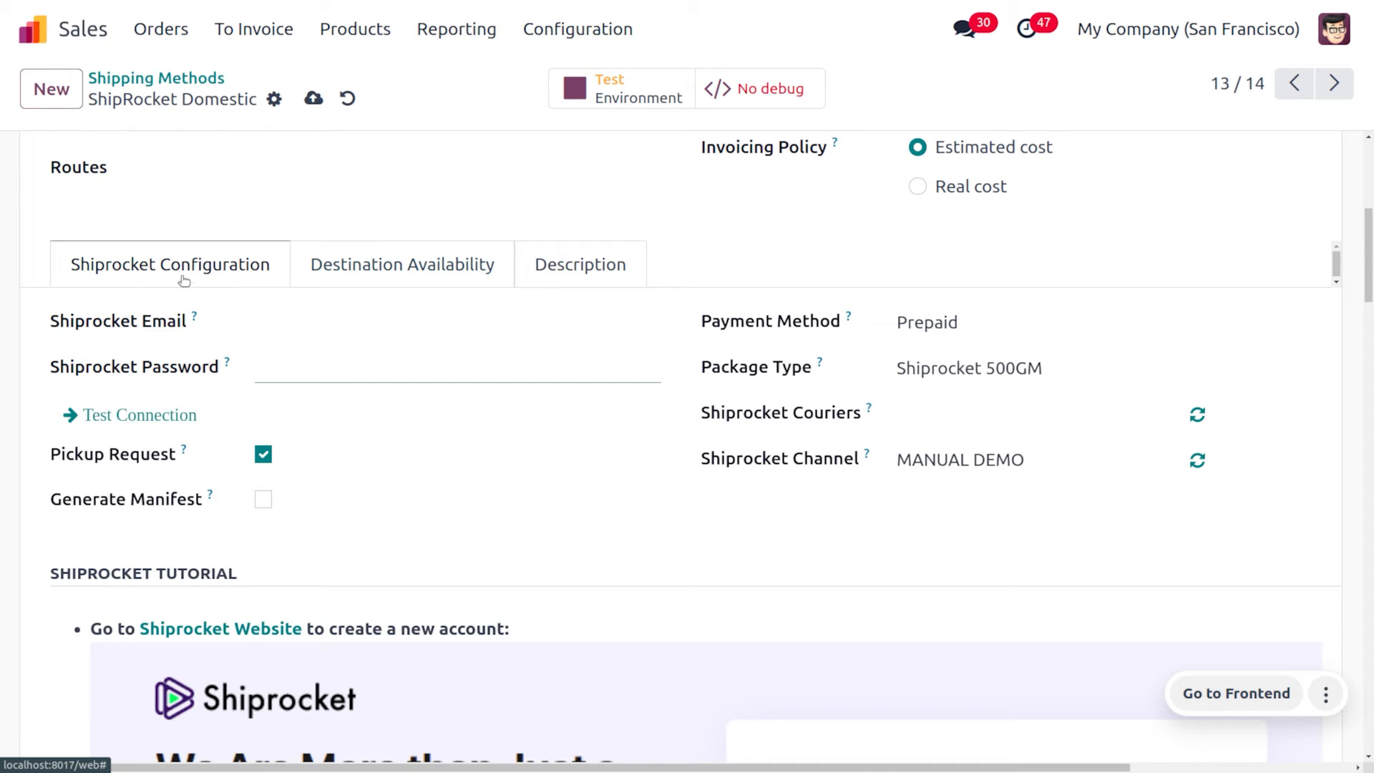
click(294, 332)
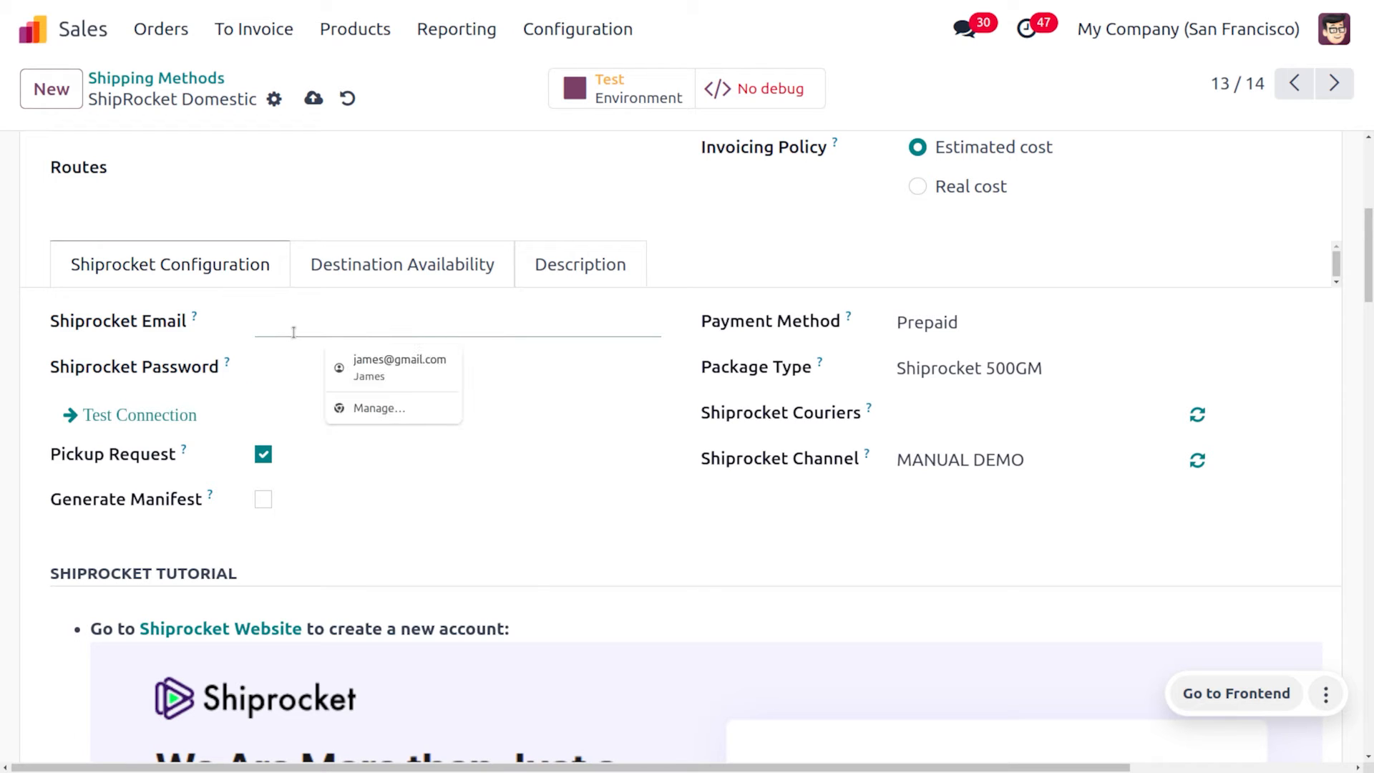
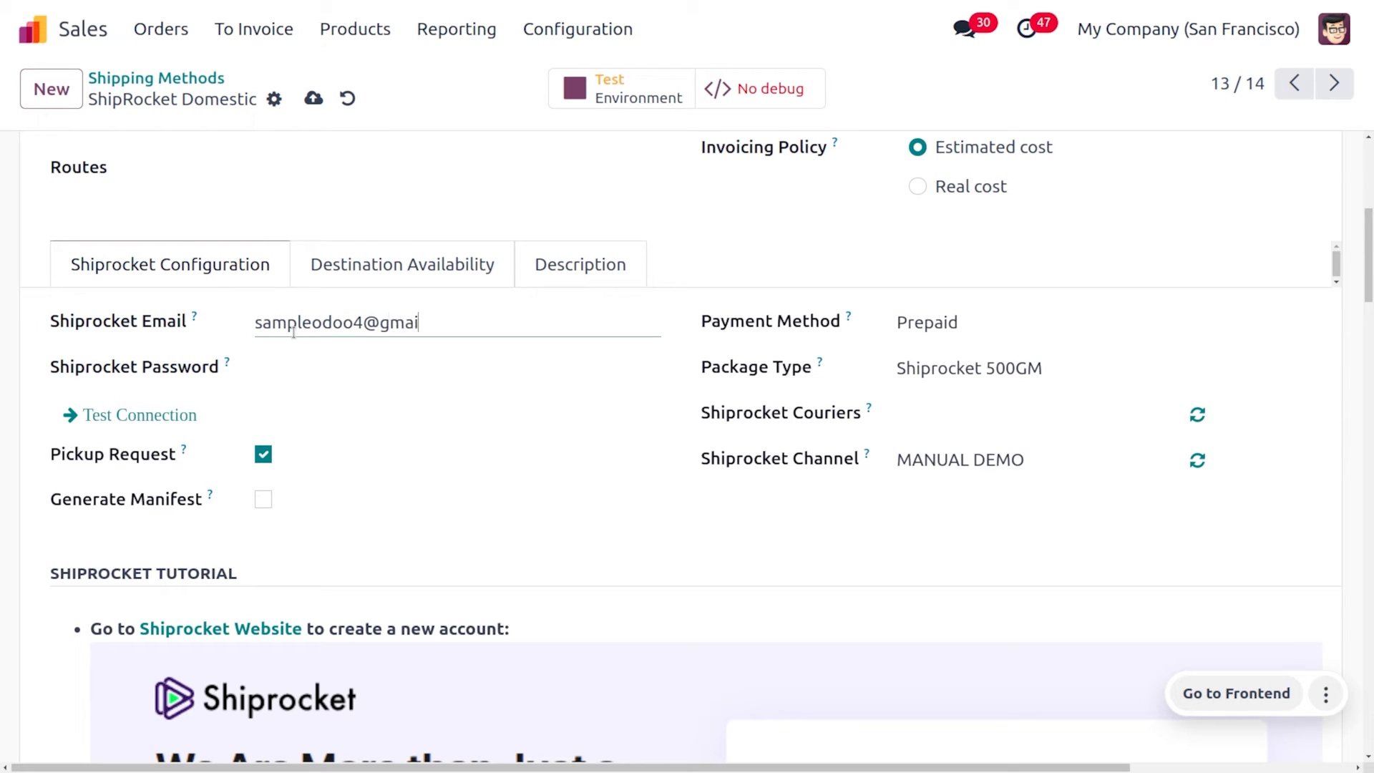
click(327, 366)
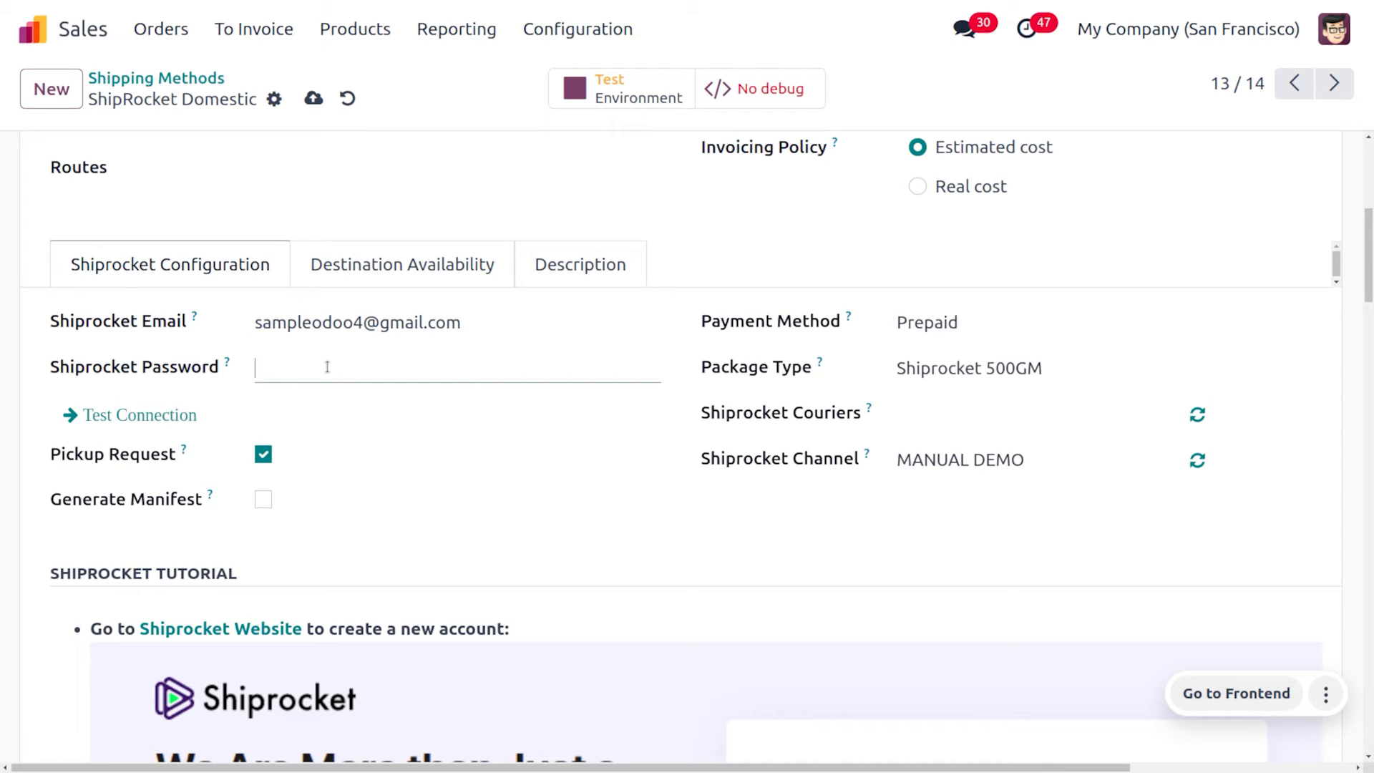
text(••••••••••••••)
Save the Odoo shipping method, then open Shiprocket's Setup & Manage > Channels > Add New Channel
click(313, 100)
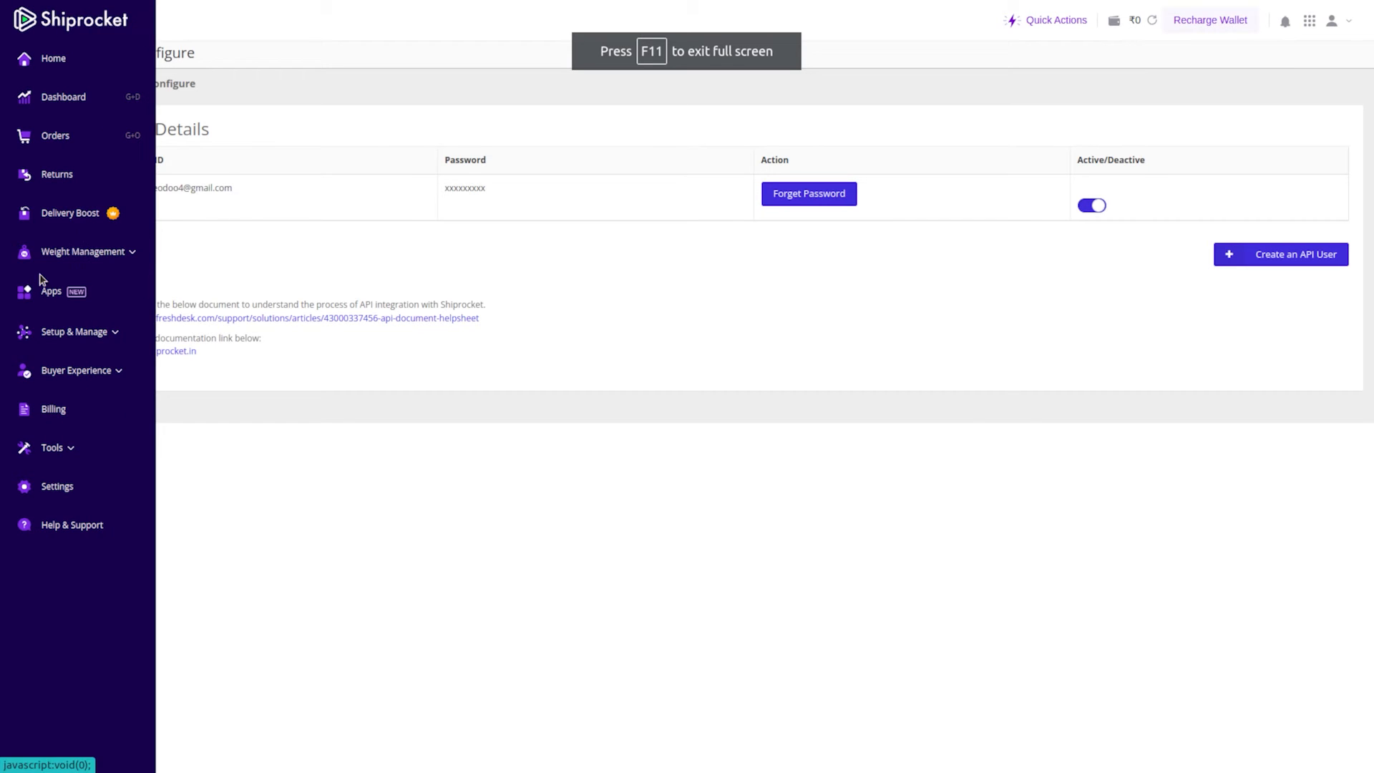
click(80, 341)
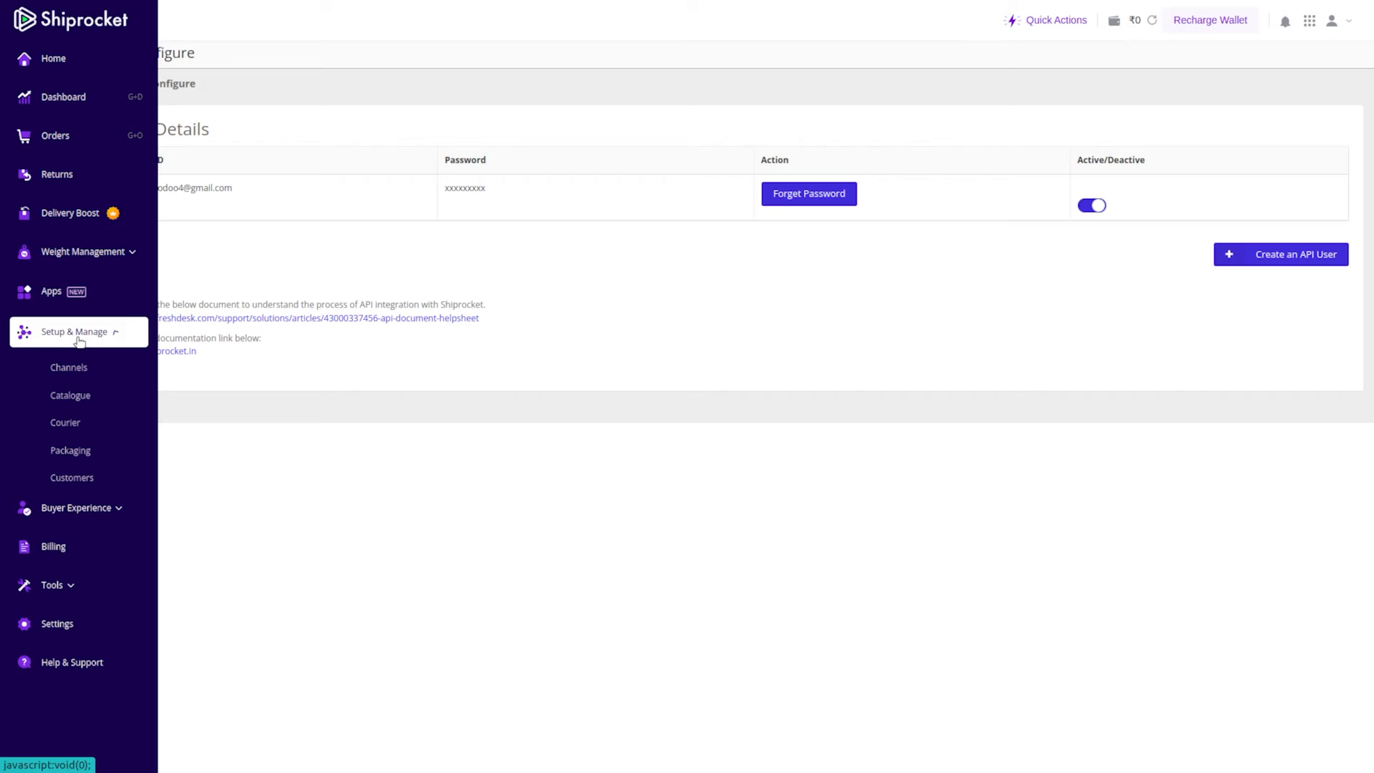
click(91, 371)
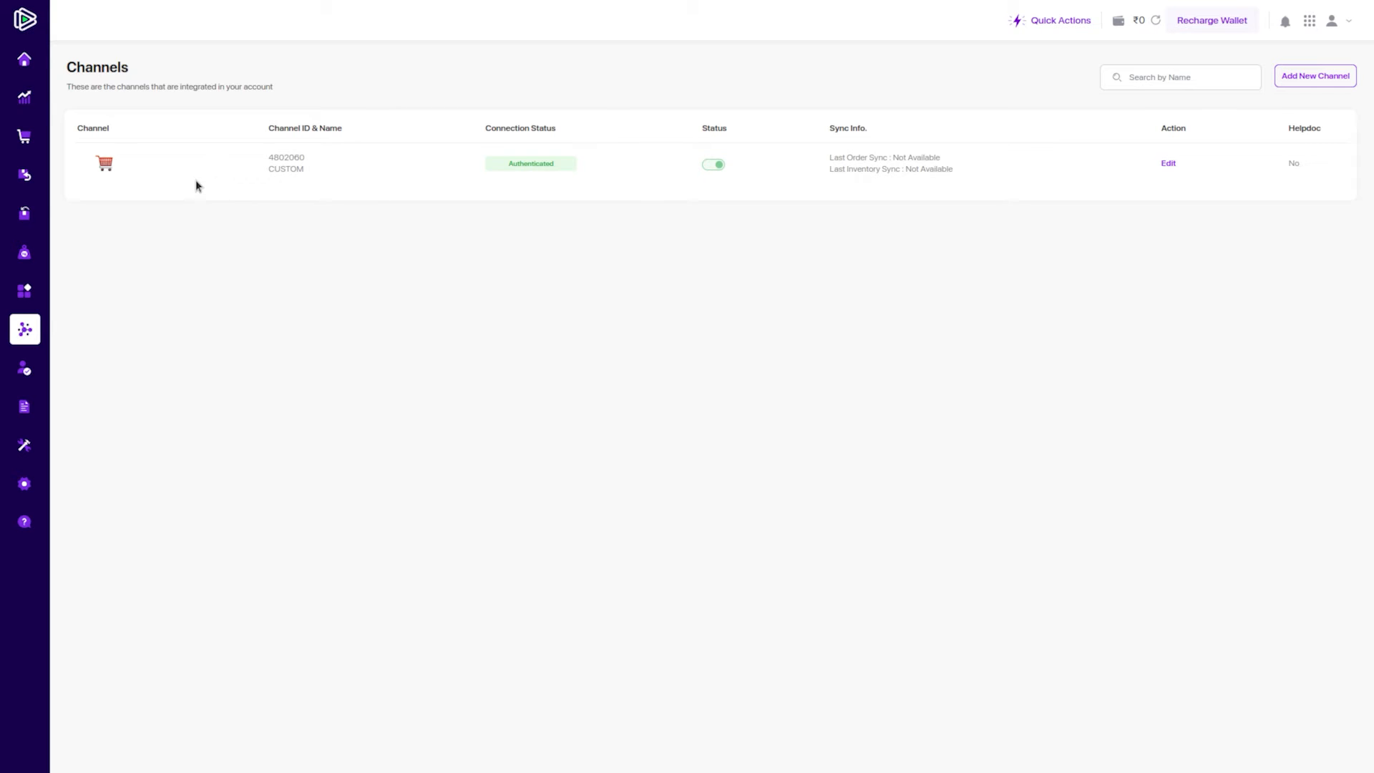
click(1302, 83)
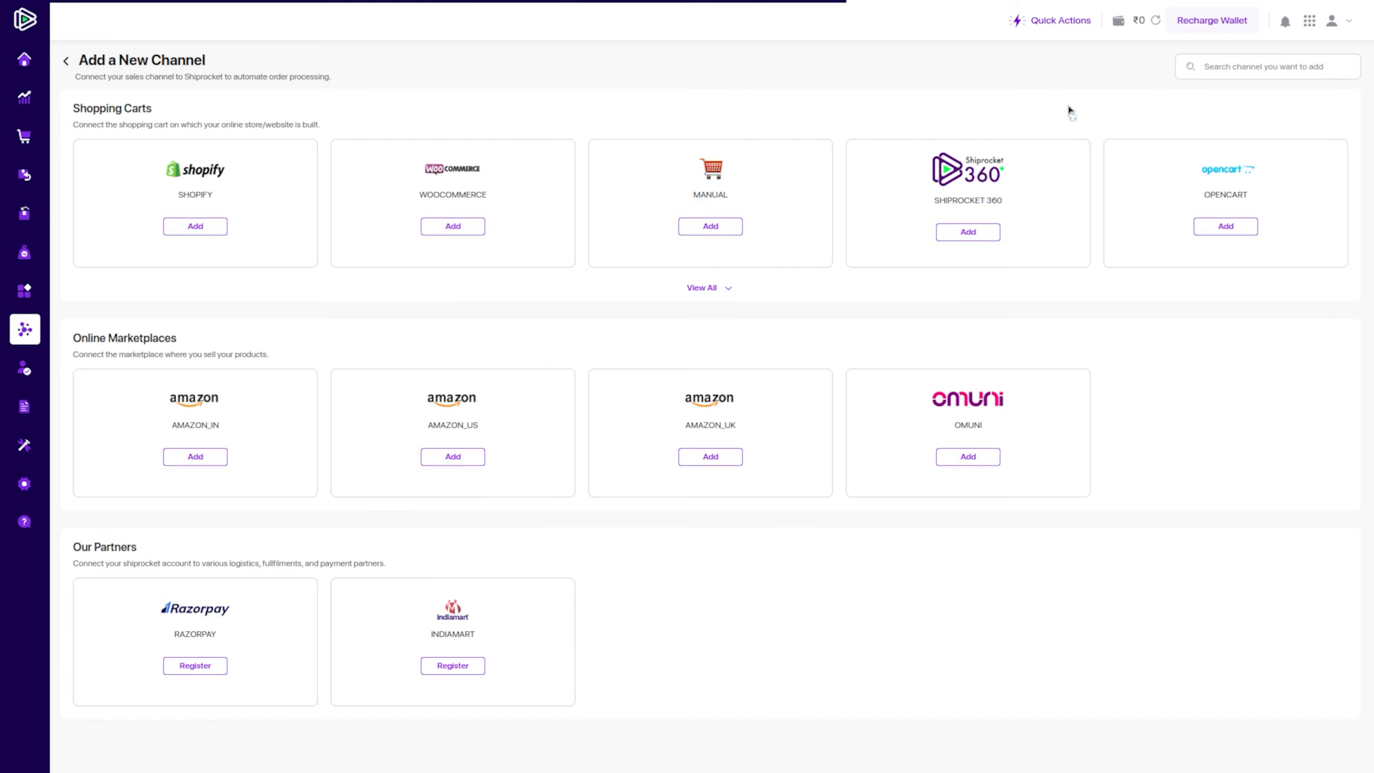
Add a Manual channel named 'MANUAL DEMO' with brand name 'CYBROSYS' and test the connection
click(735, 234)
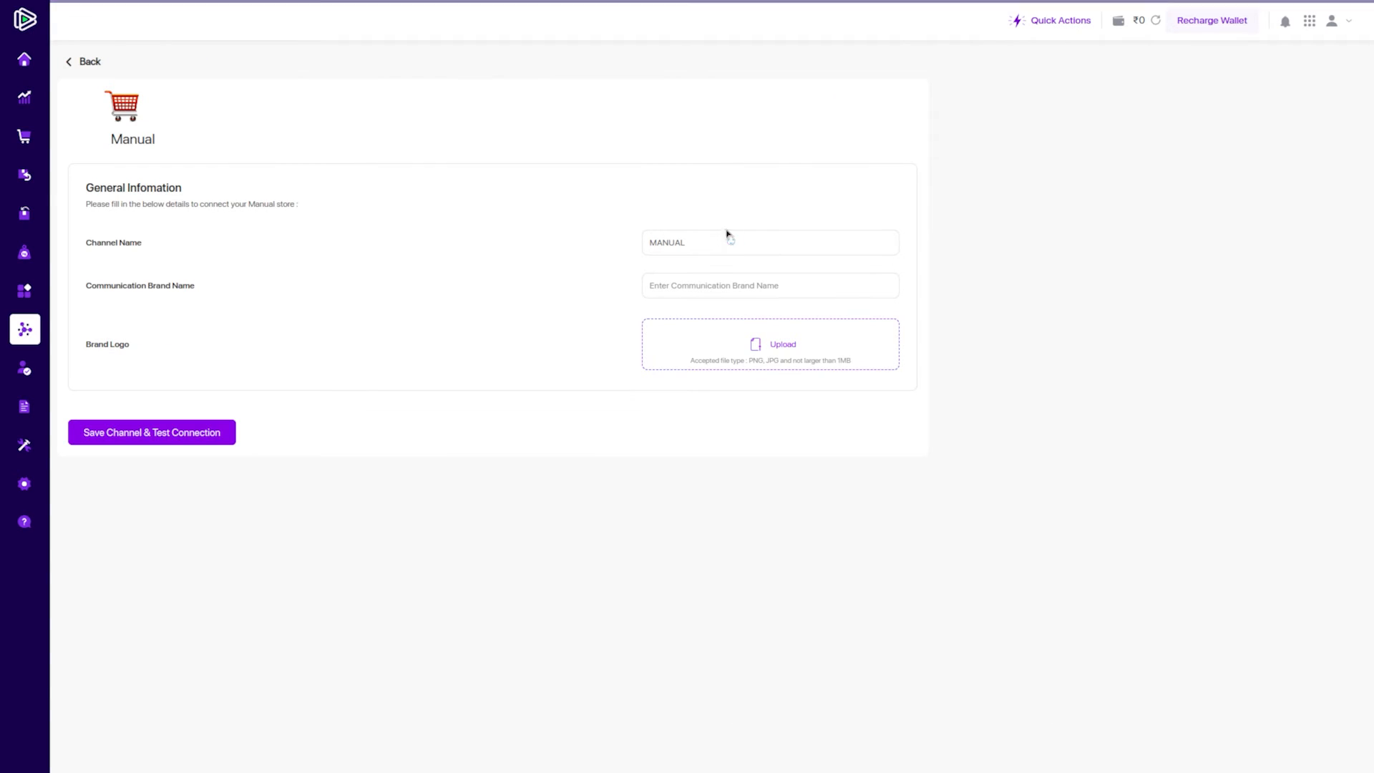
click(692, 243)
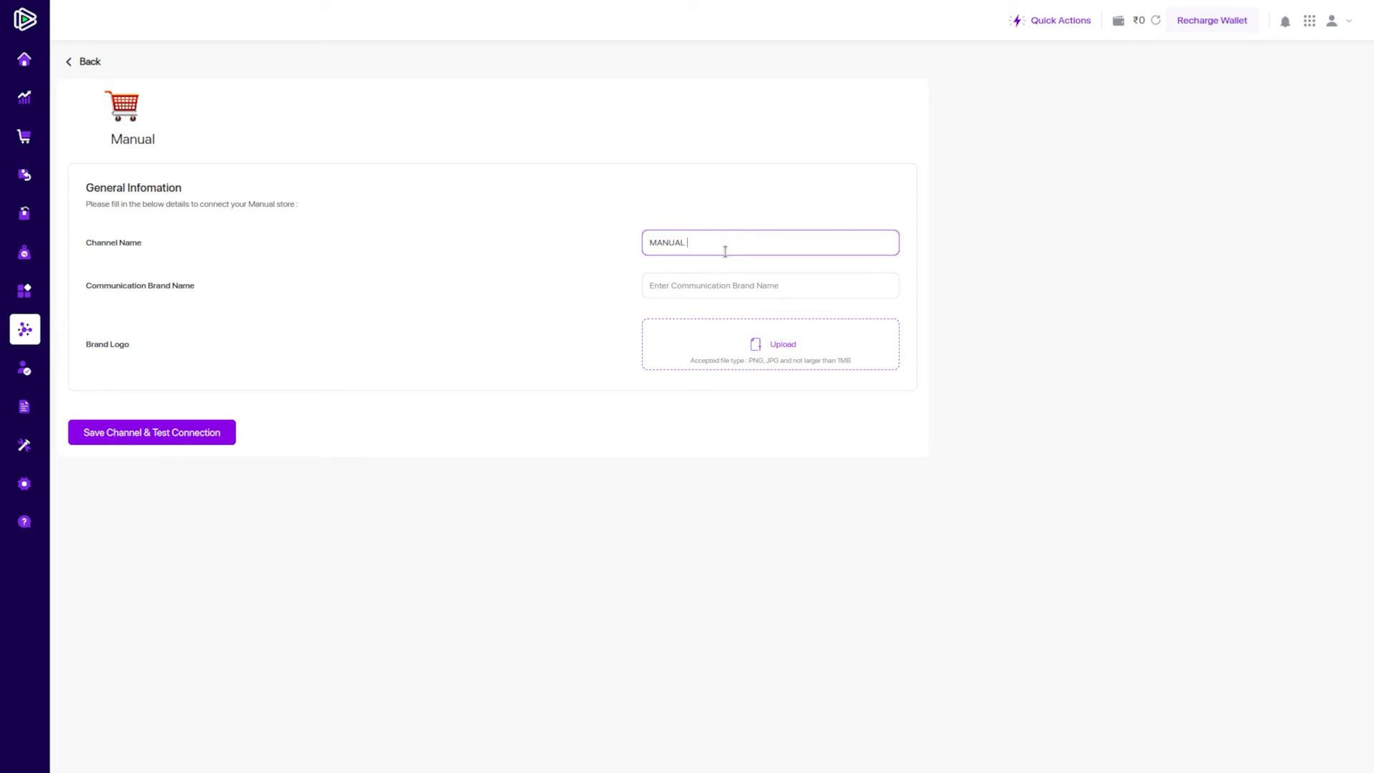
text(DEMO)
click(721, 293)
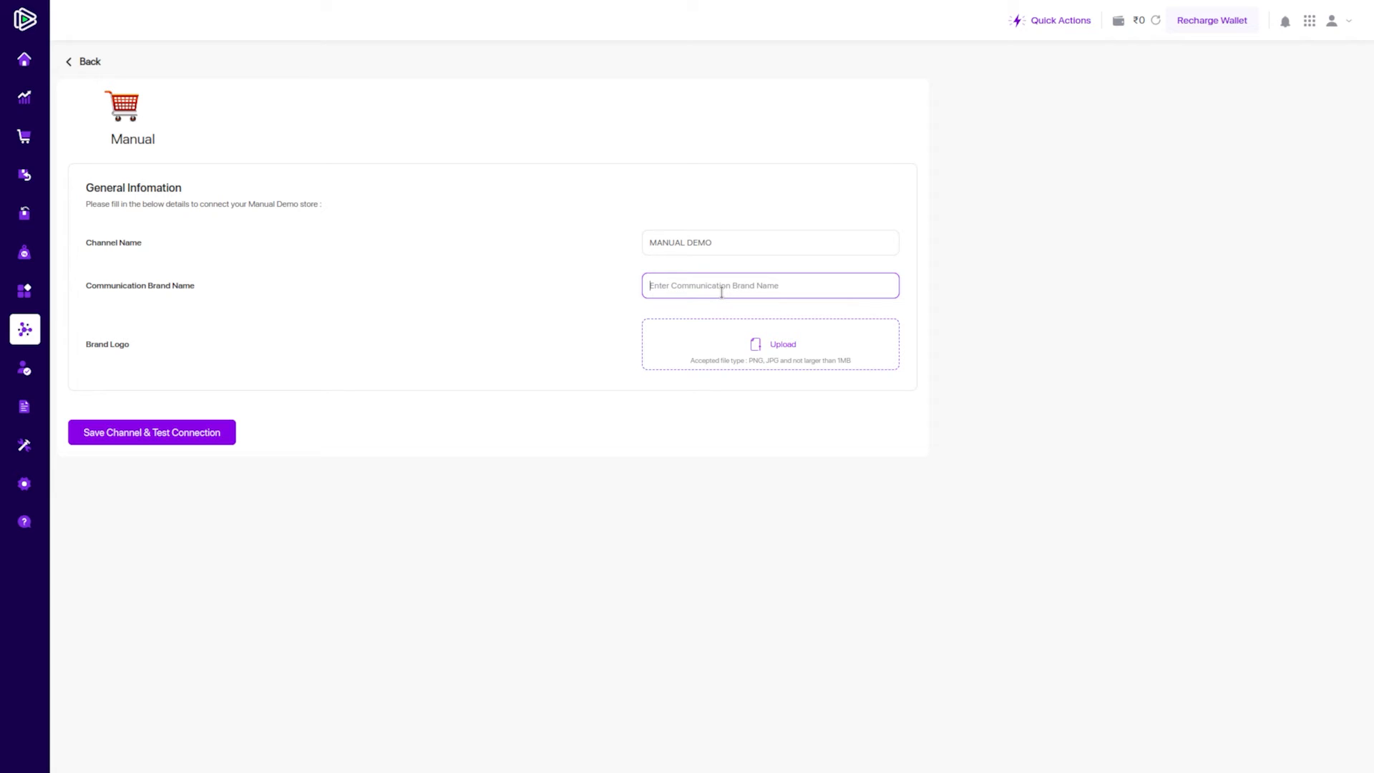
text(CYBROSYS)
click(195, 435)
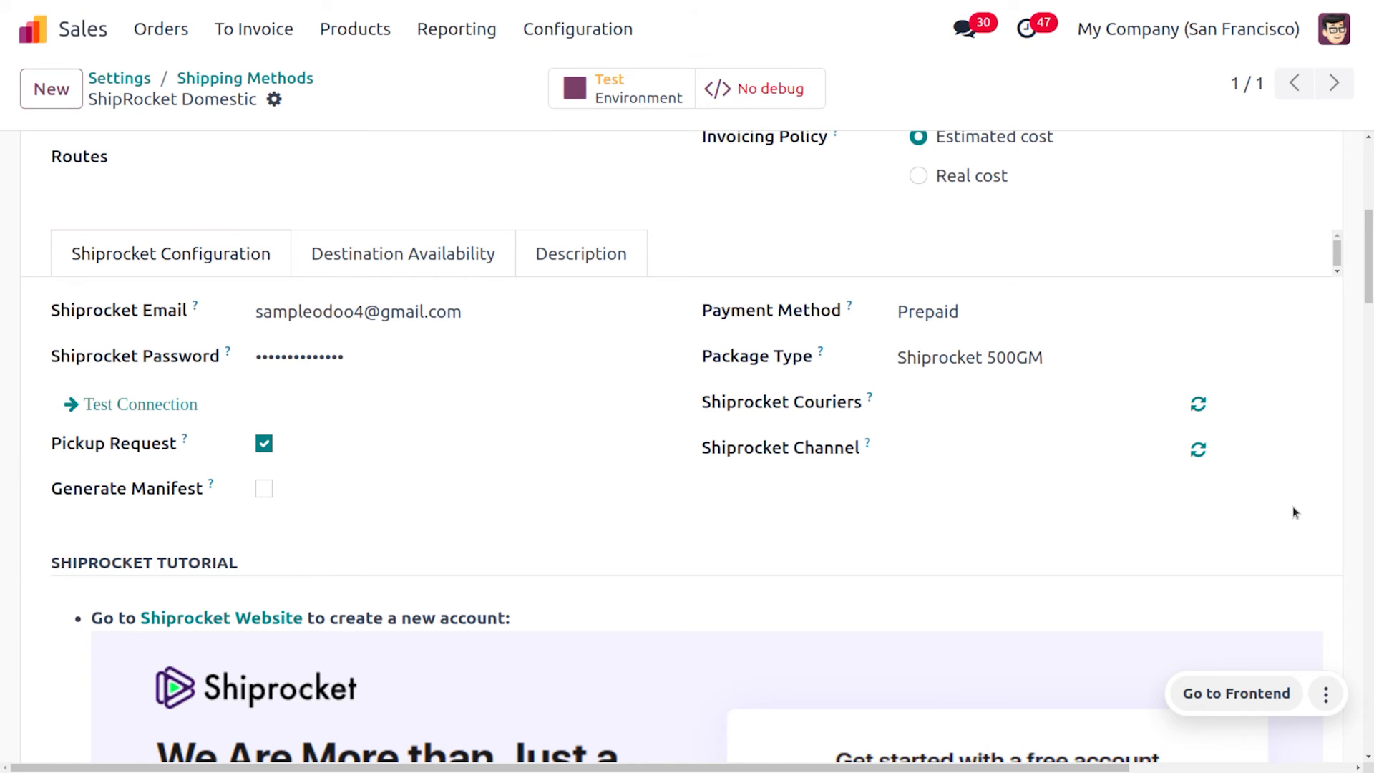
Set ShipRocket Domestic's Shiprocket Channel to MANUAL DEMO and save the method
click(913, 450)
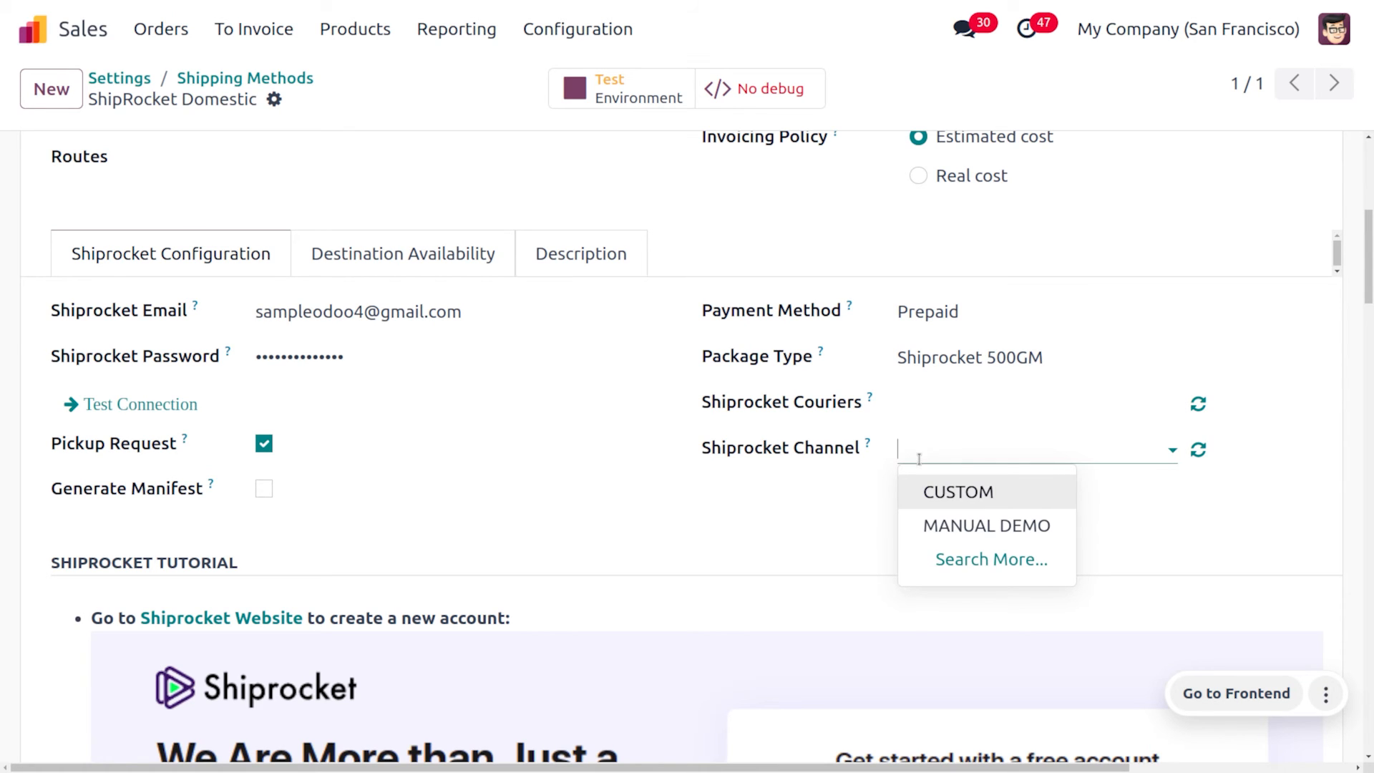
click(963, 521)
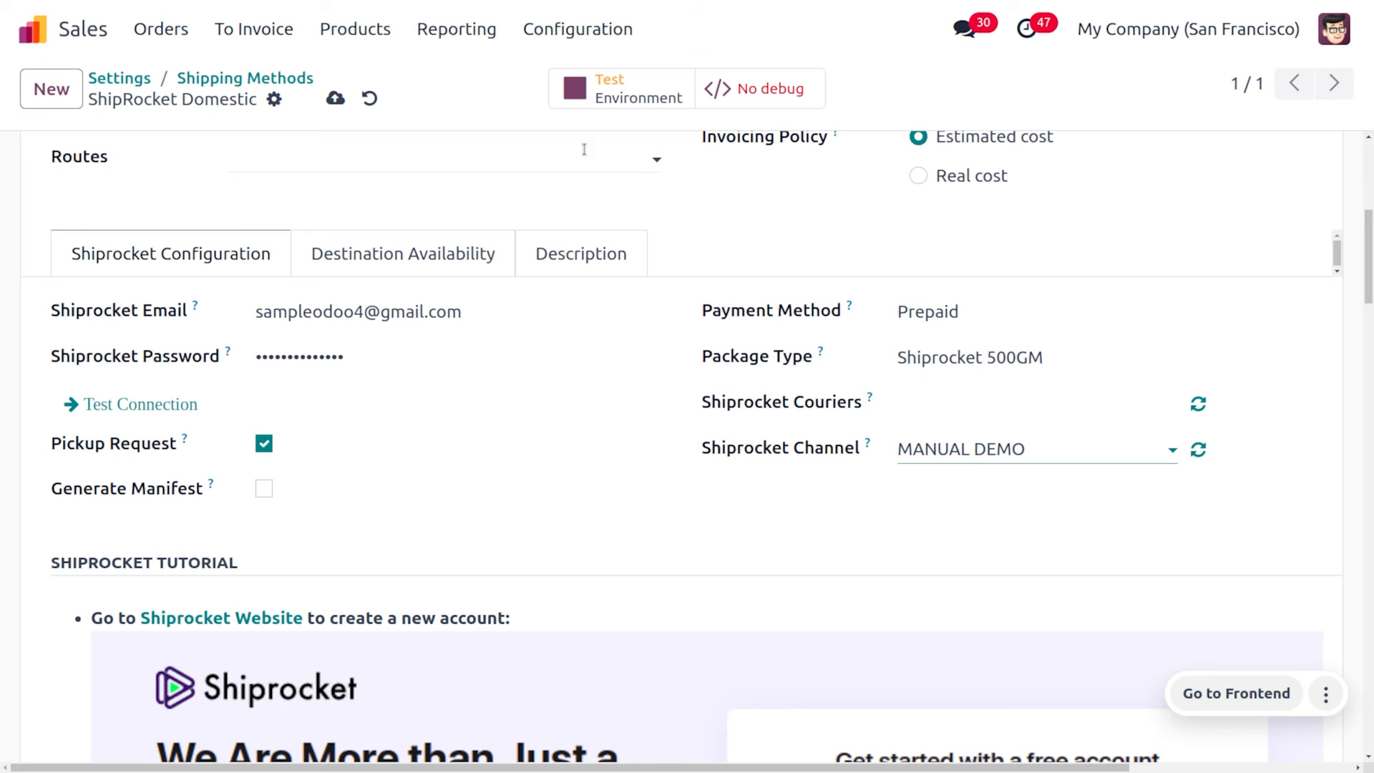
click(337, 100)
scroll(486, 410, up, 6)
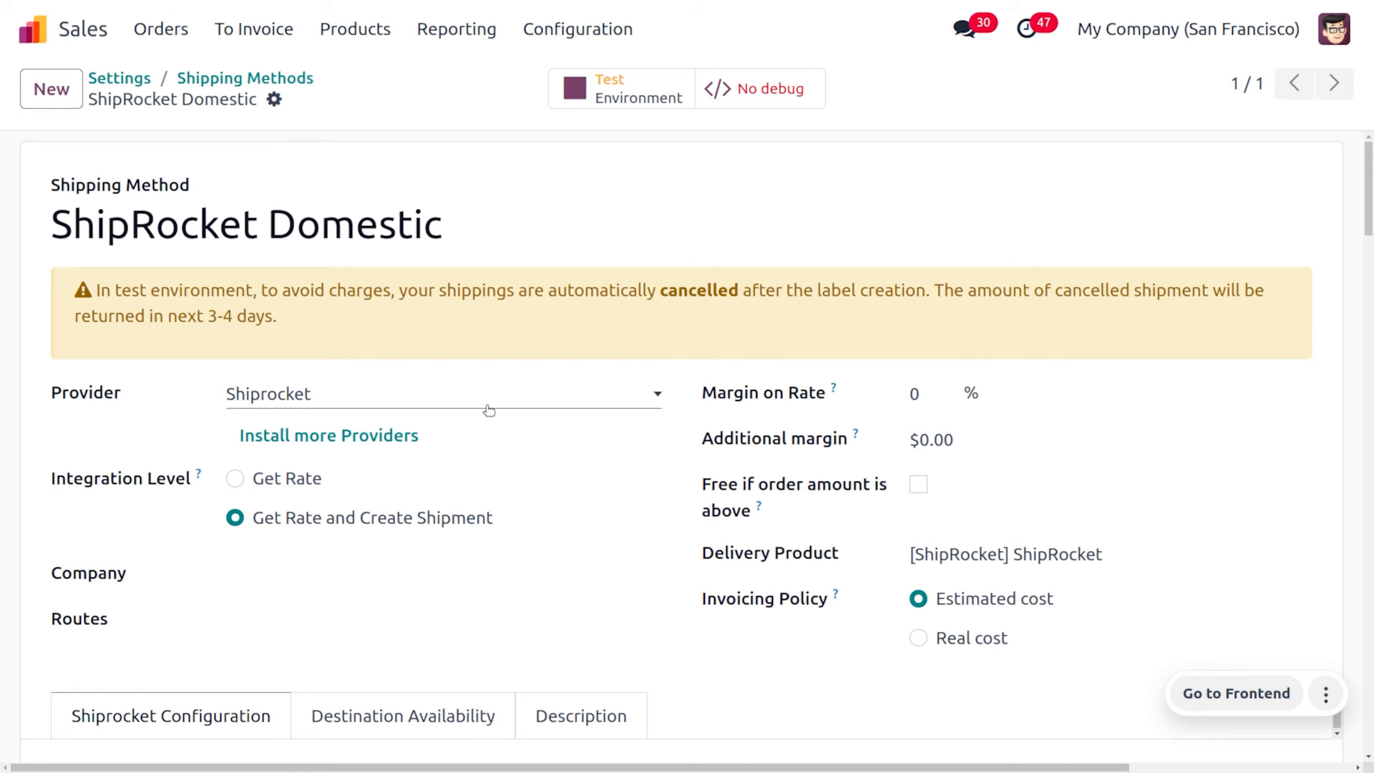
Start a new quotation from the Quotations list with Deco Addict as the customer
click(192, 30)
click(164, 61)
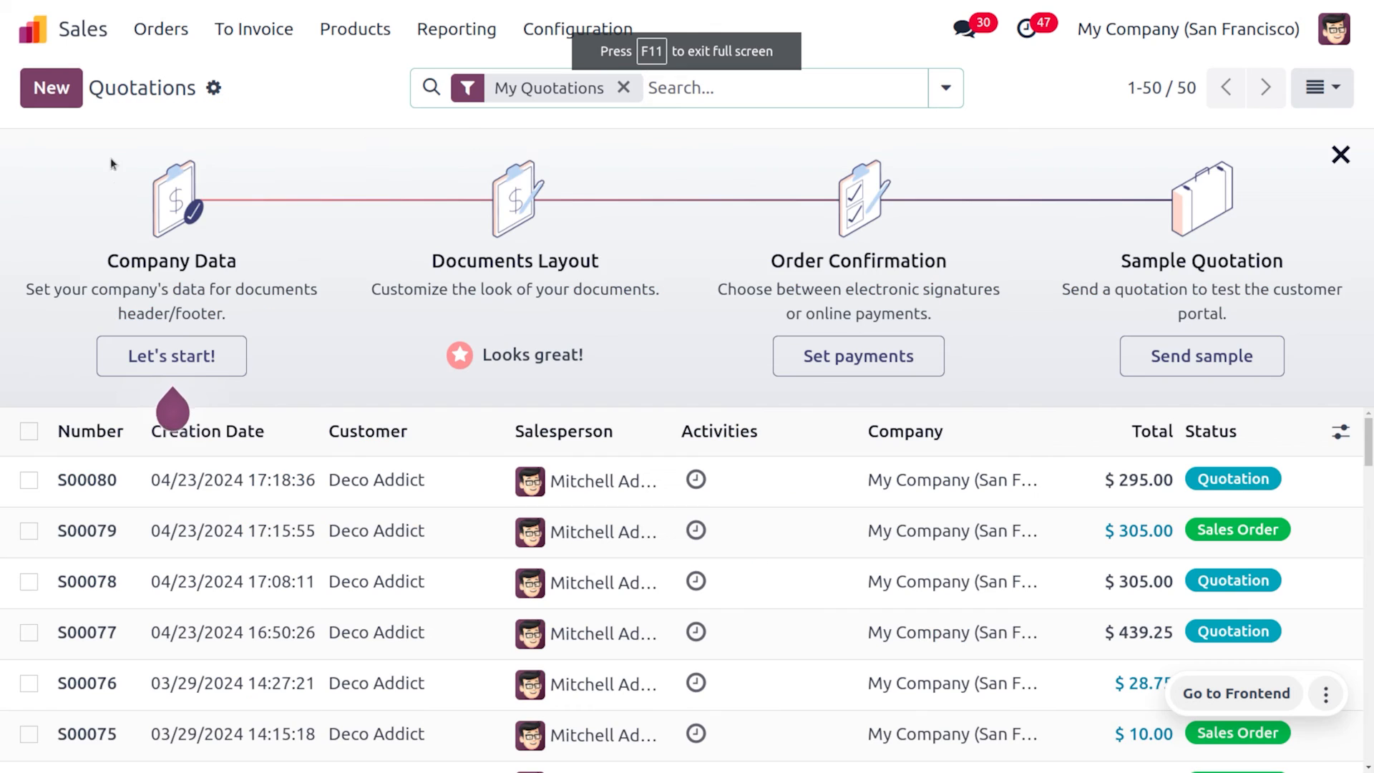
click(53, 89)
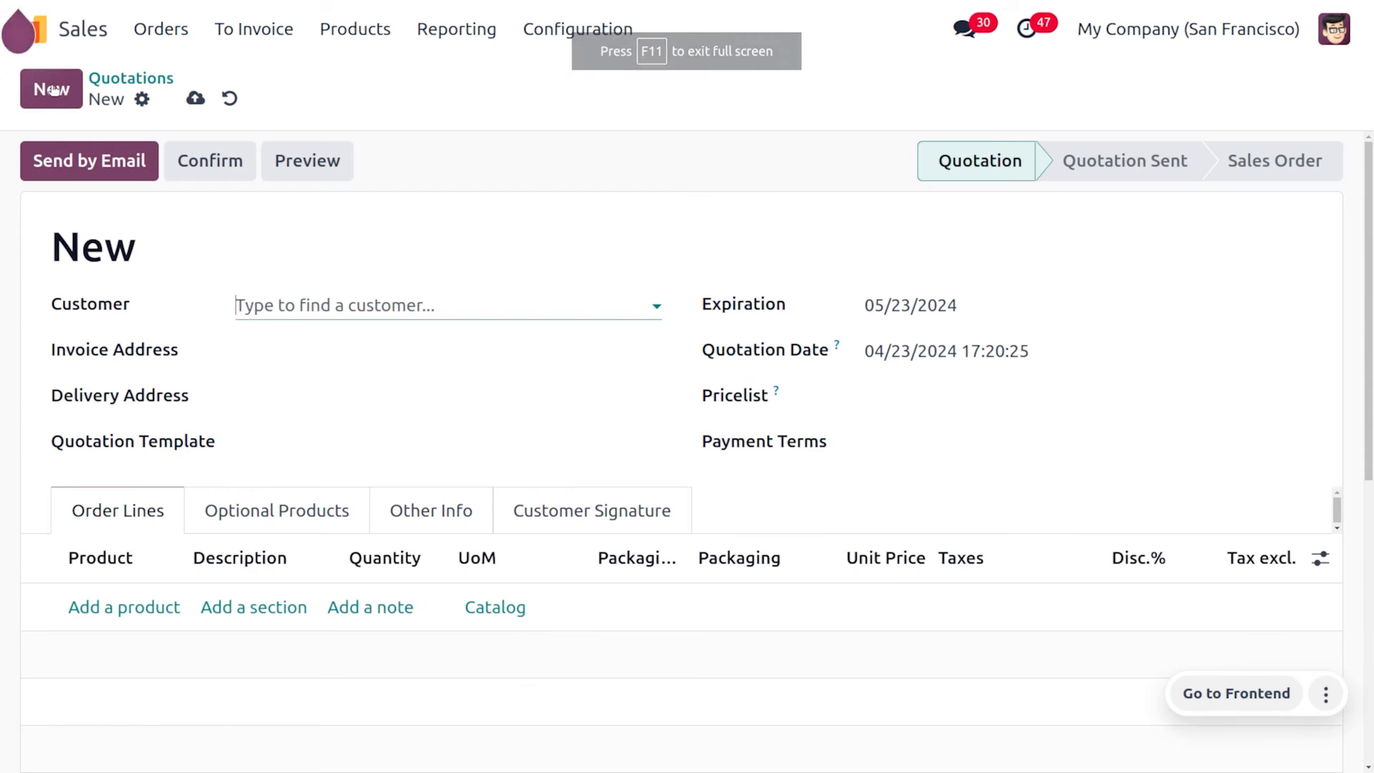
click(317, 303)
click(351, 346)
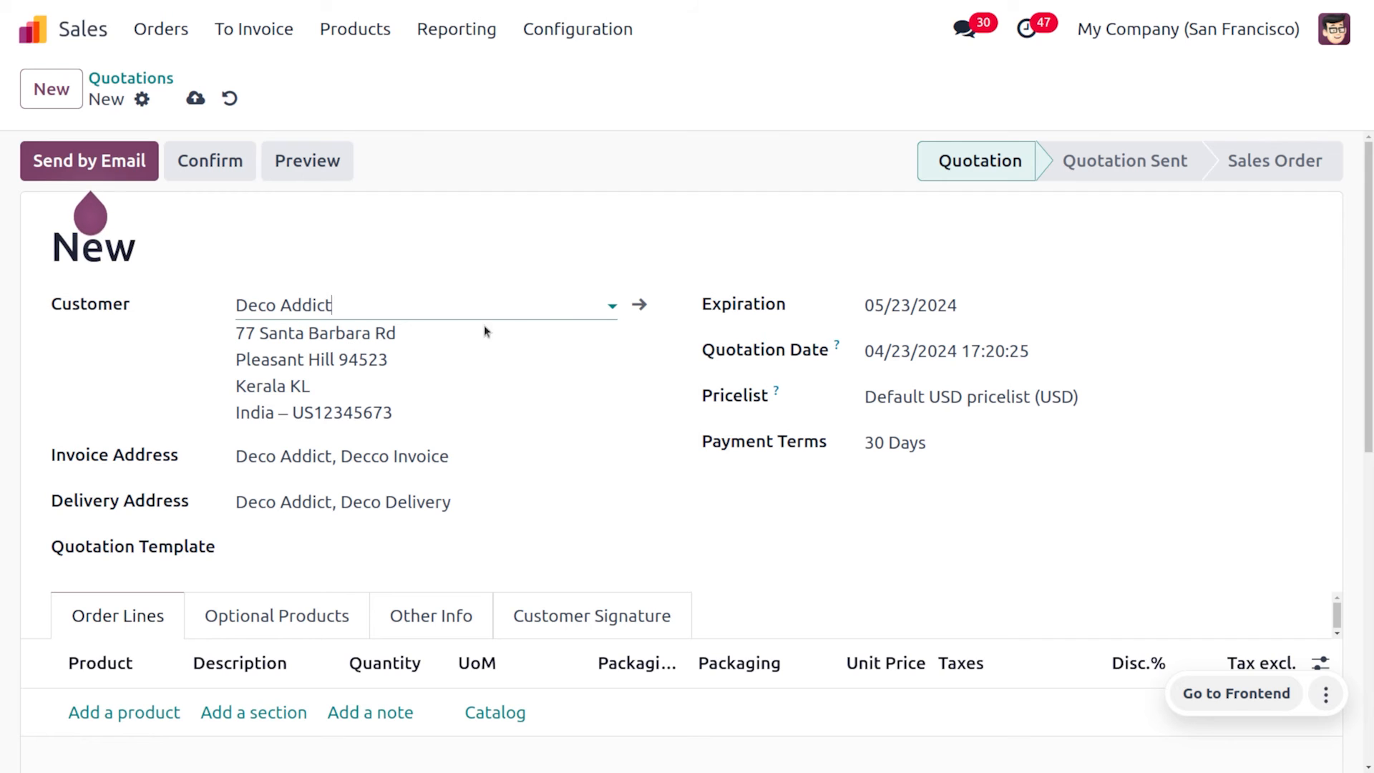
Review the Deco Addict contact record, then return to quotation S00081
click(640, 305)
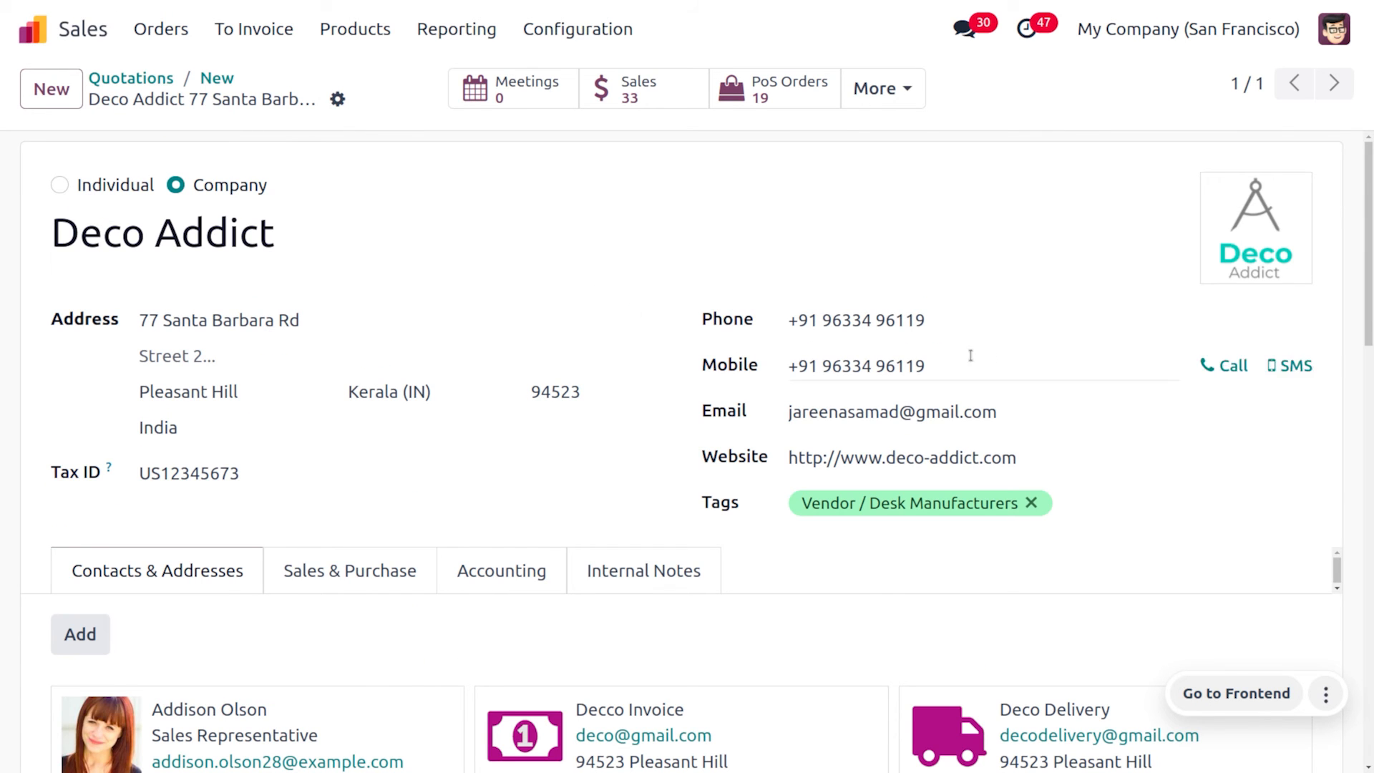
scroll(607, 265, down, 1)
scroll(607, 259, down, 4)
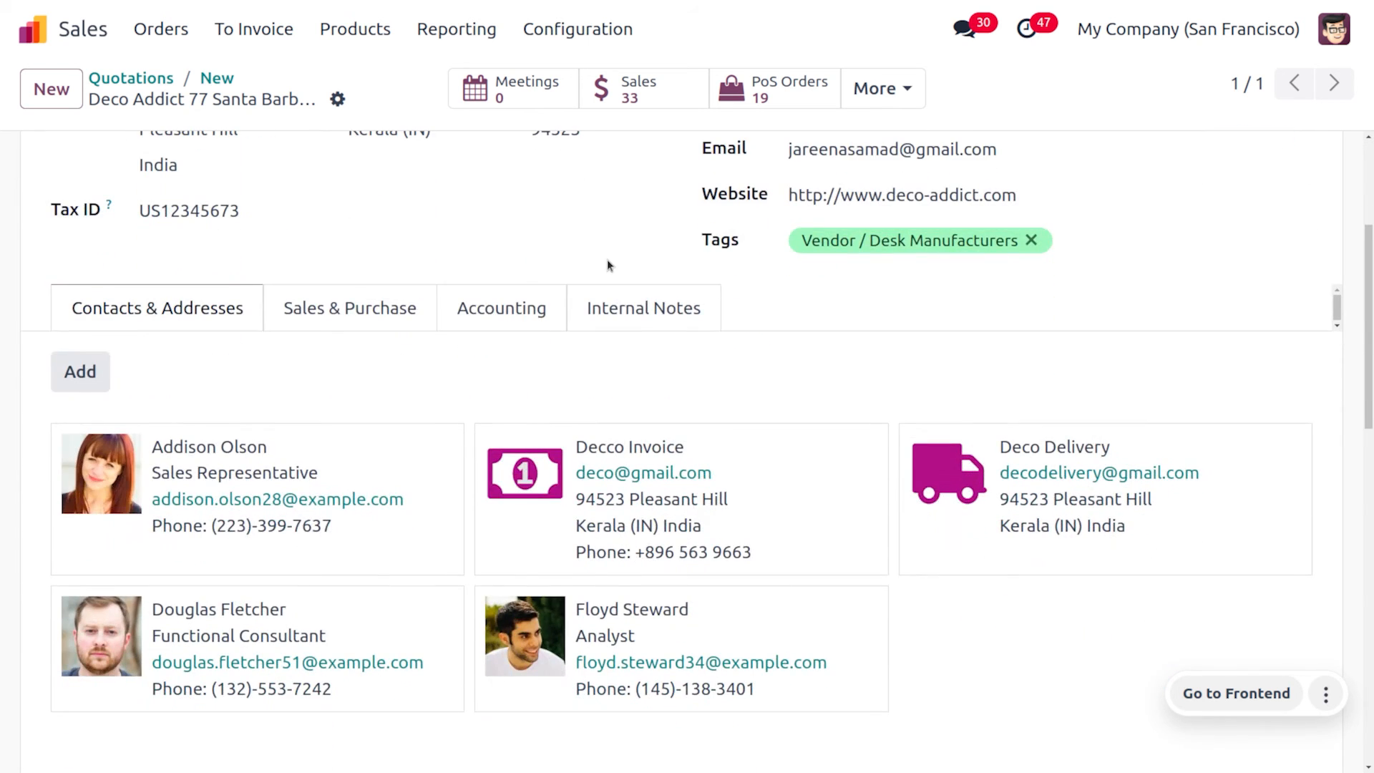
scroll(606, 259, up, 5)
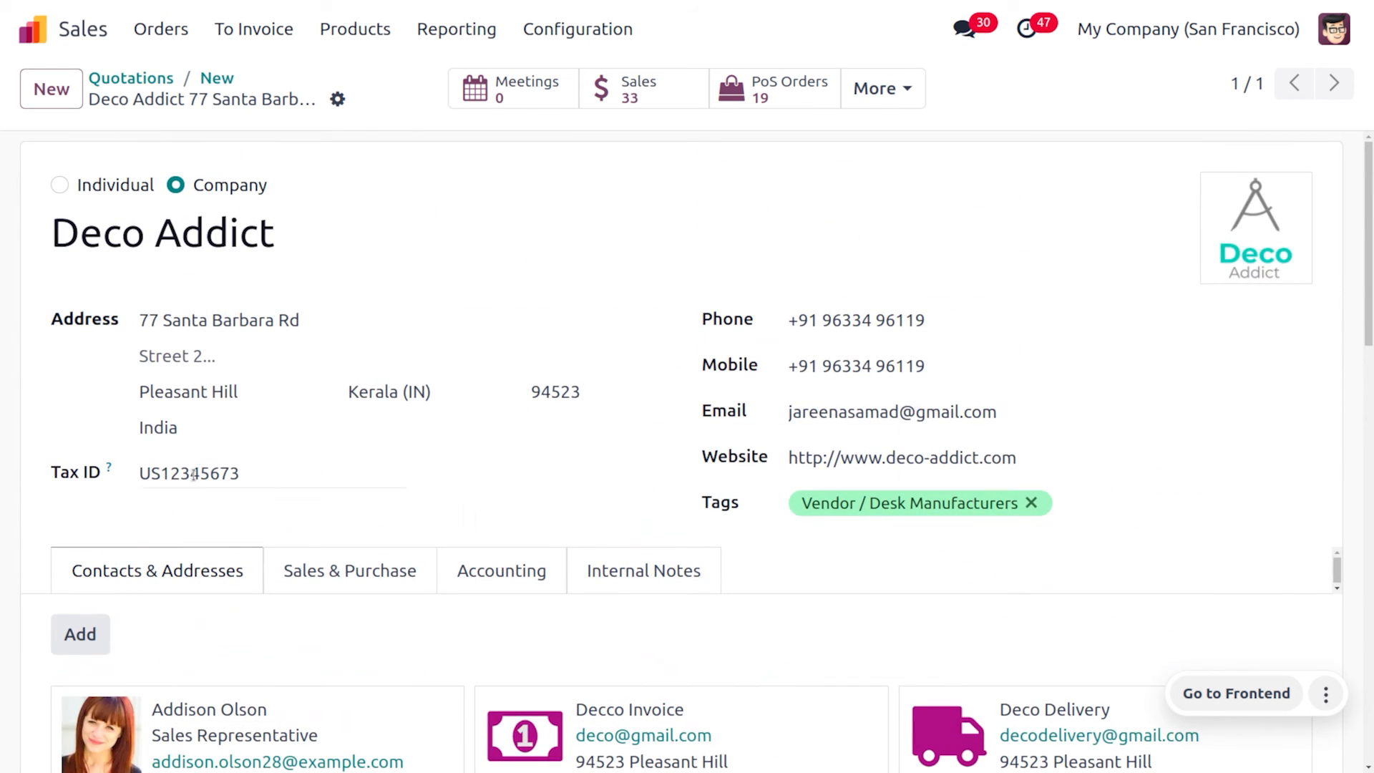
click(217, 76)
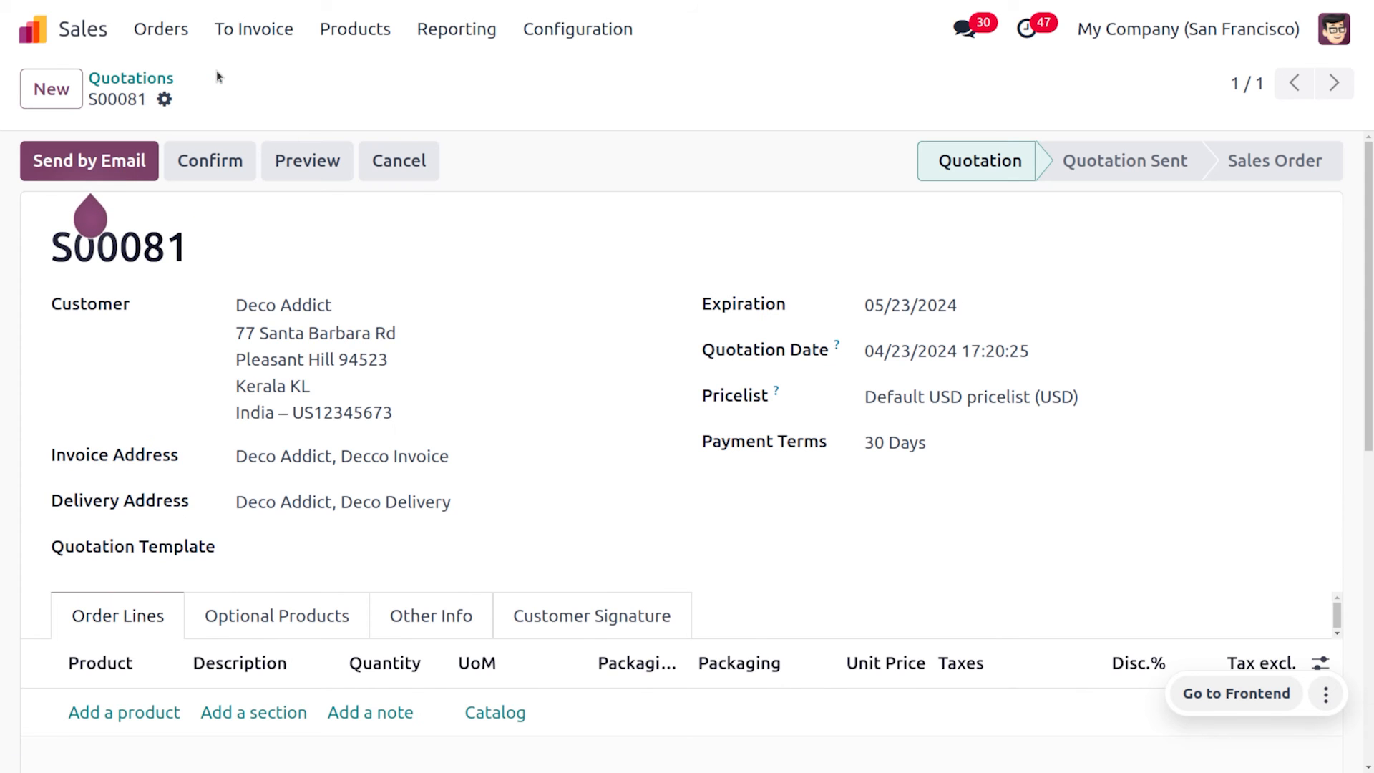
Add a [FURN_6666] Acoustic Bloc Screens order line at 295.00
scroll(421, 651, down, 2)
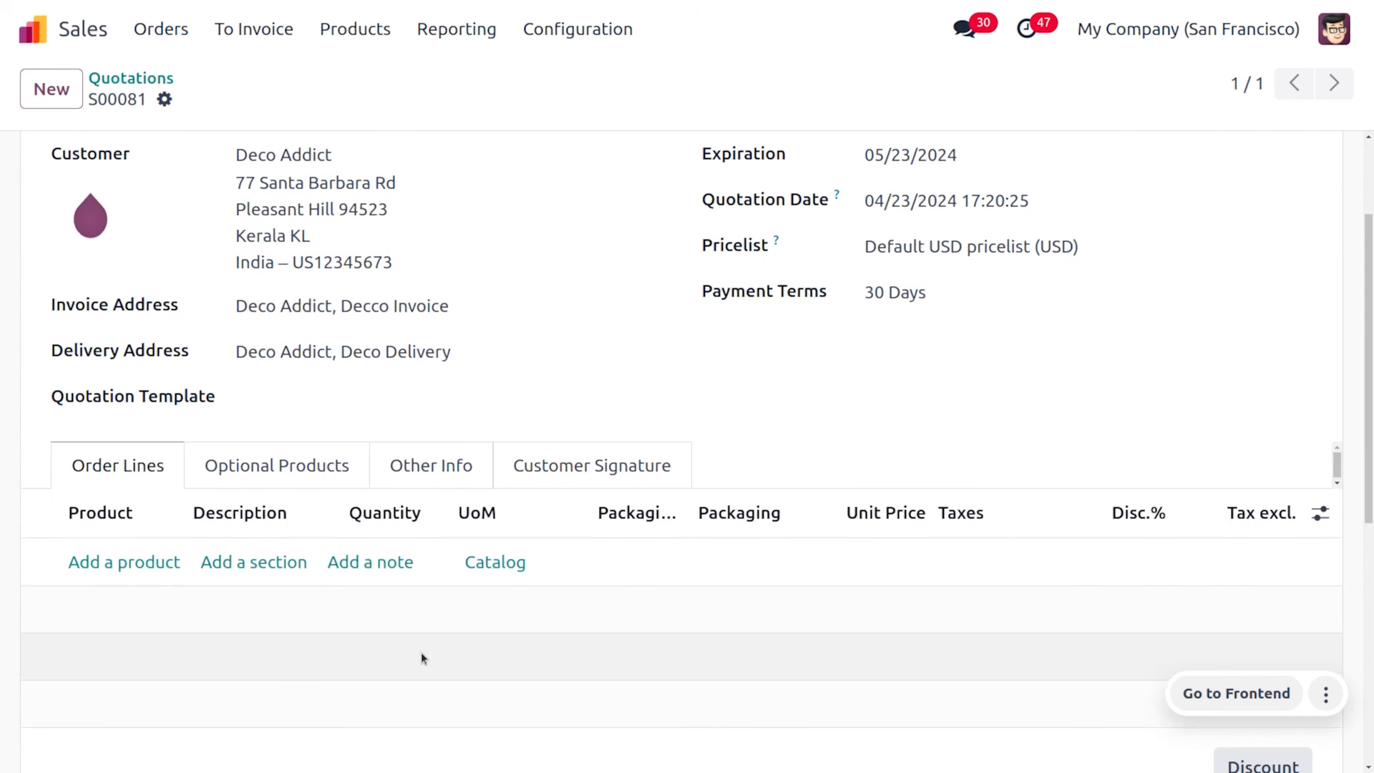
click(98, 555)
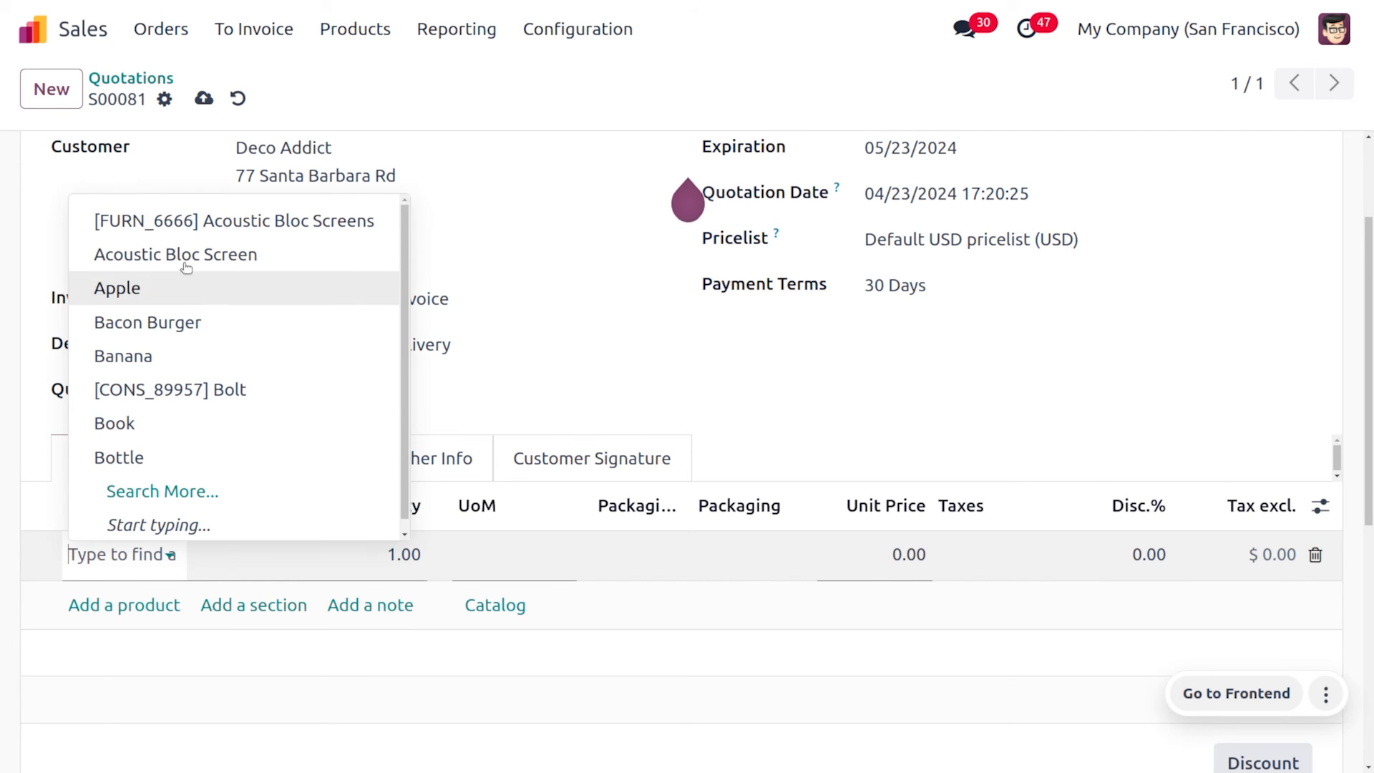
click(202, 219)
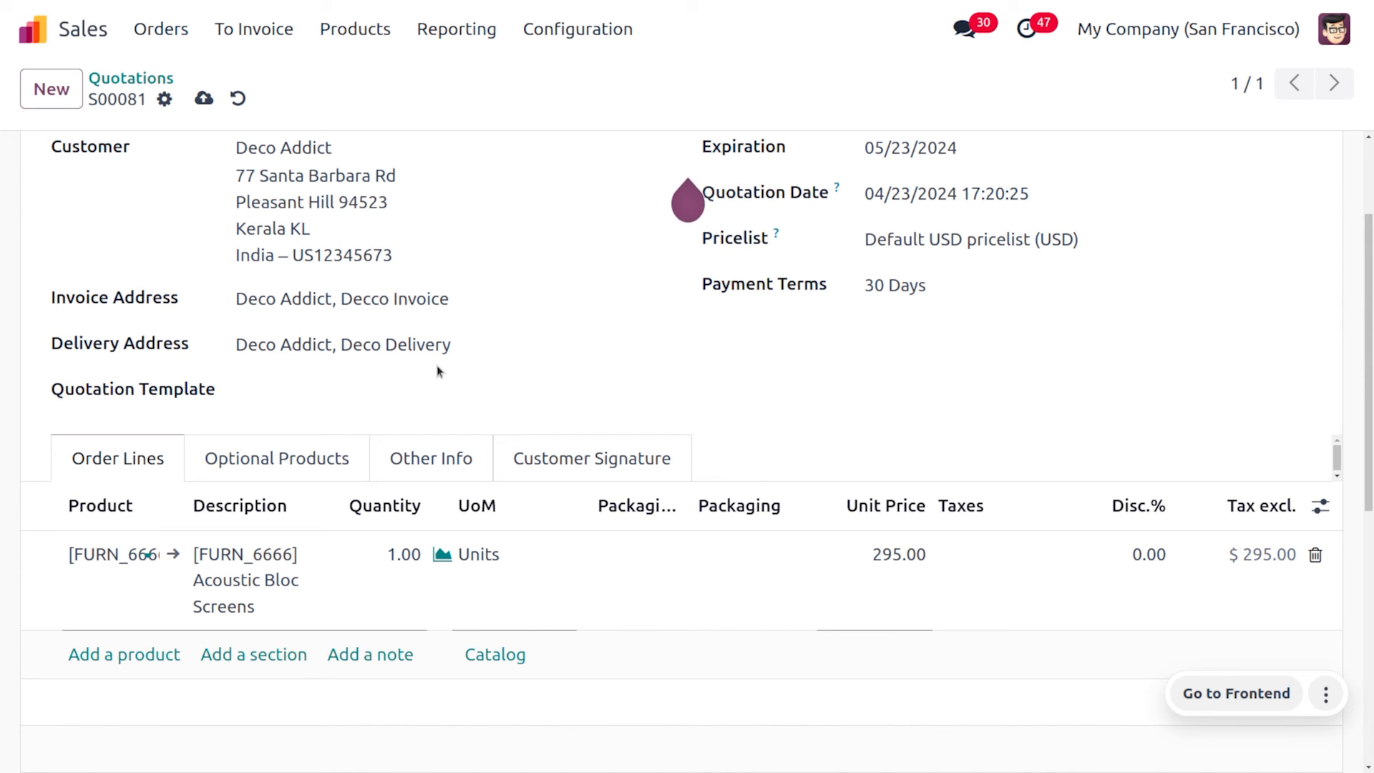
Check the Acoustic Bloc Screens product's weight on its Inventory tab, then return to S00081
click(172, 553)
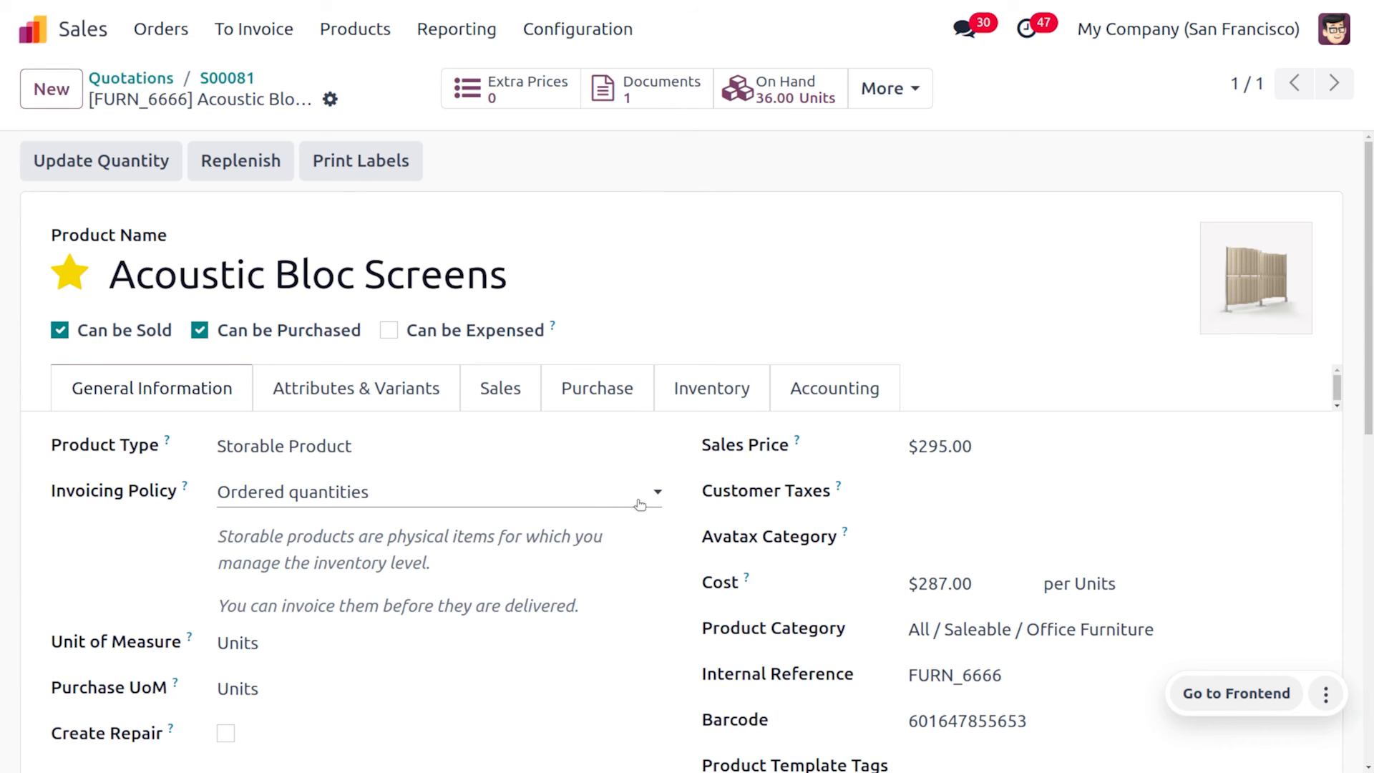
click(726, 397)
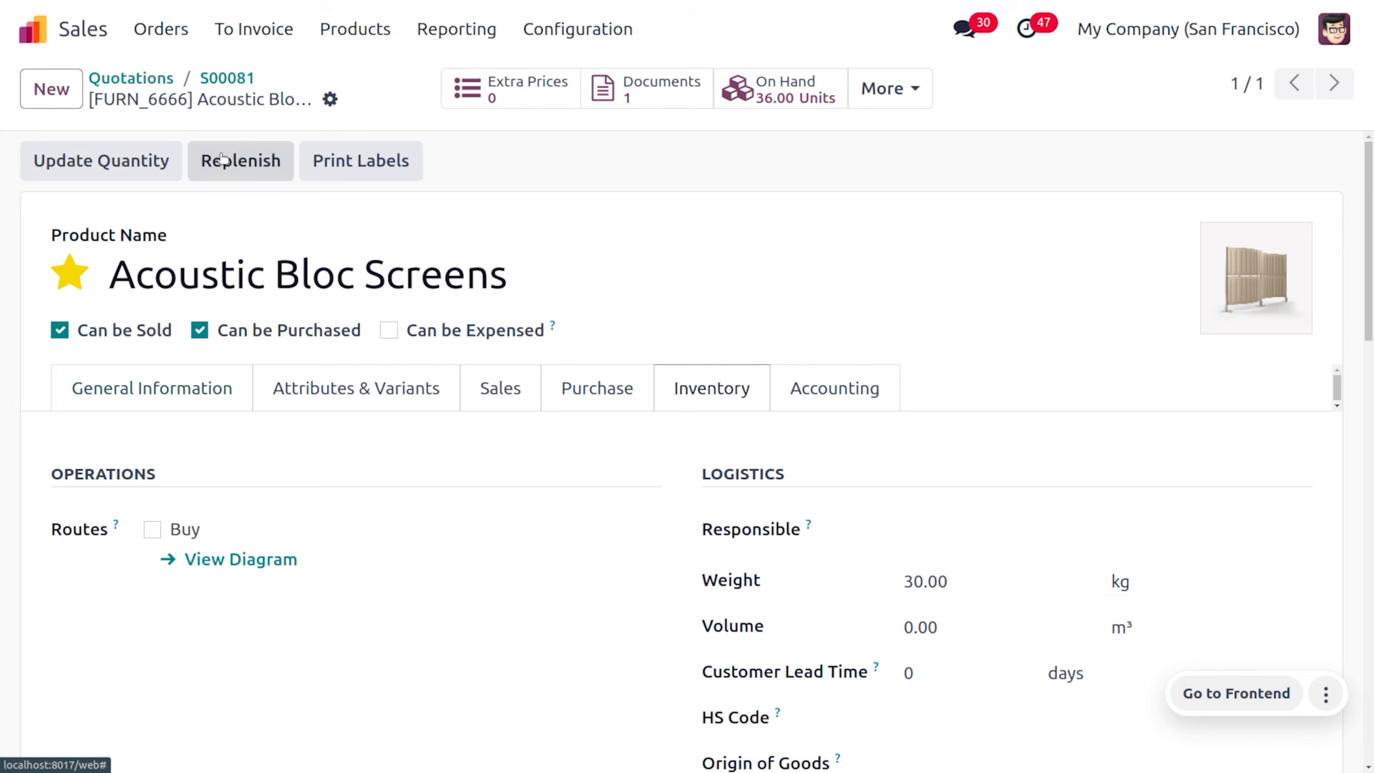
click(228, 79)
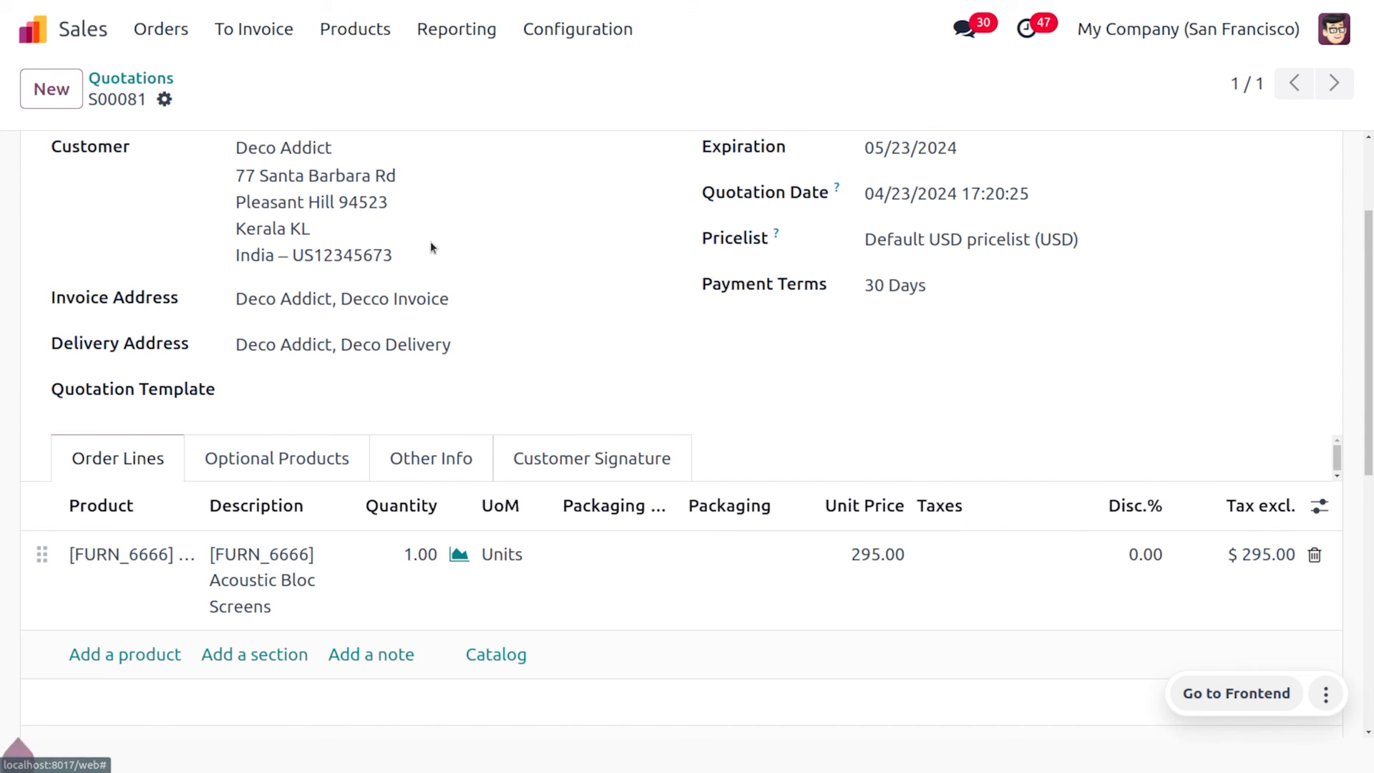
Pick ShipRocket Domestic via Search More, request its rate, and dismiss the phone-required error
scroll(738, 438, down, 2)
scroll(739, 441, down, 2)
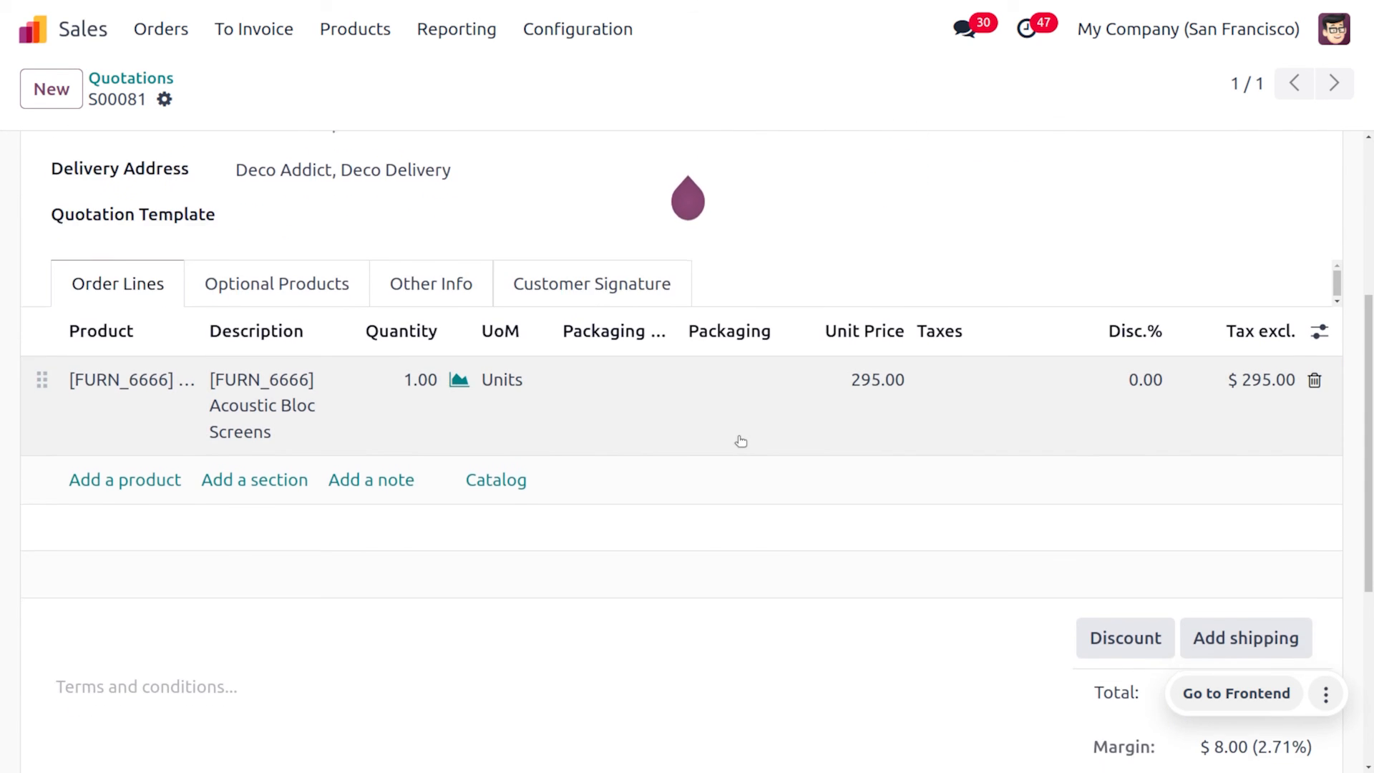
click(1224, 512)
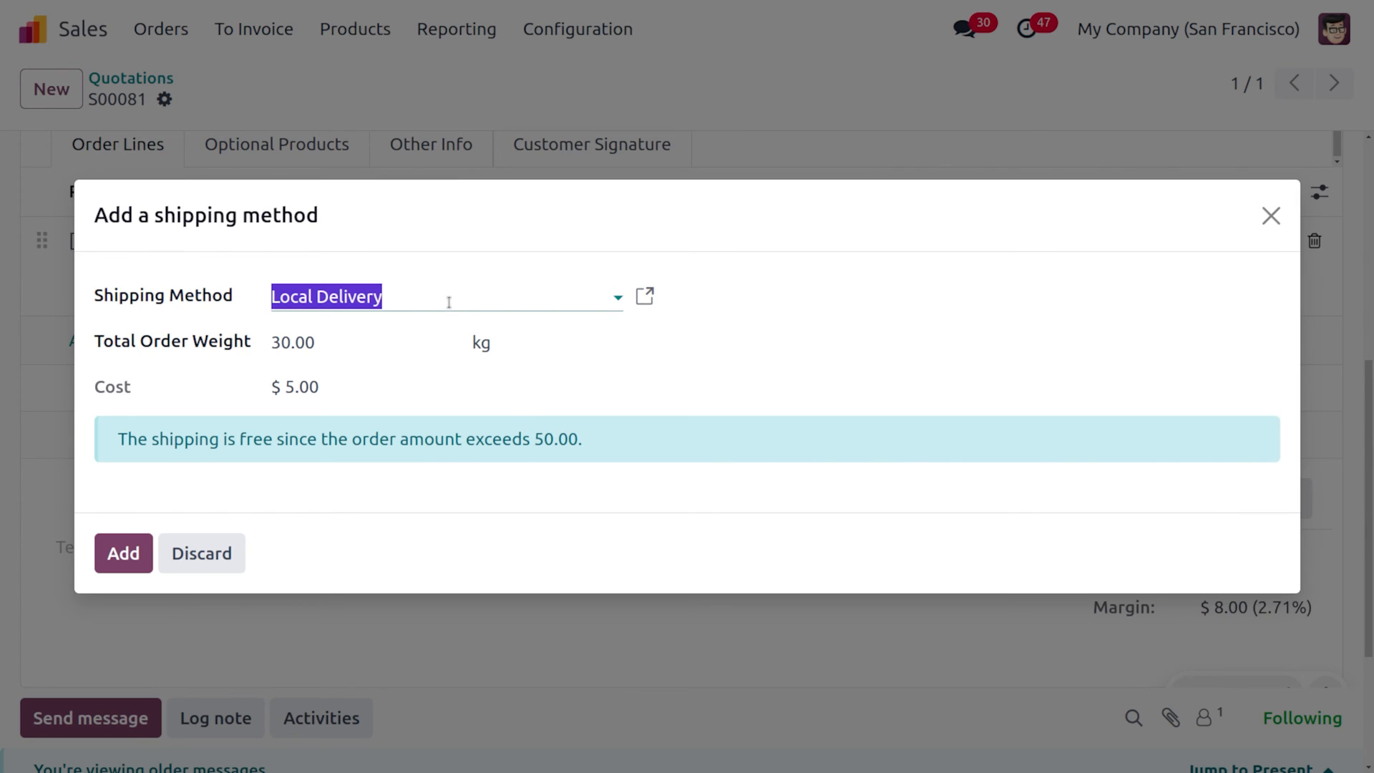
click(449, 303)
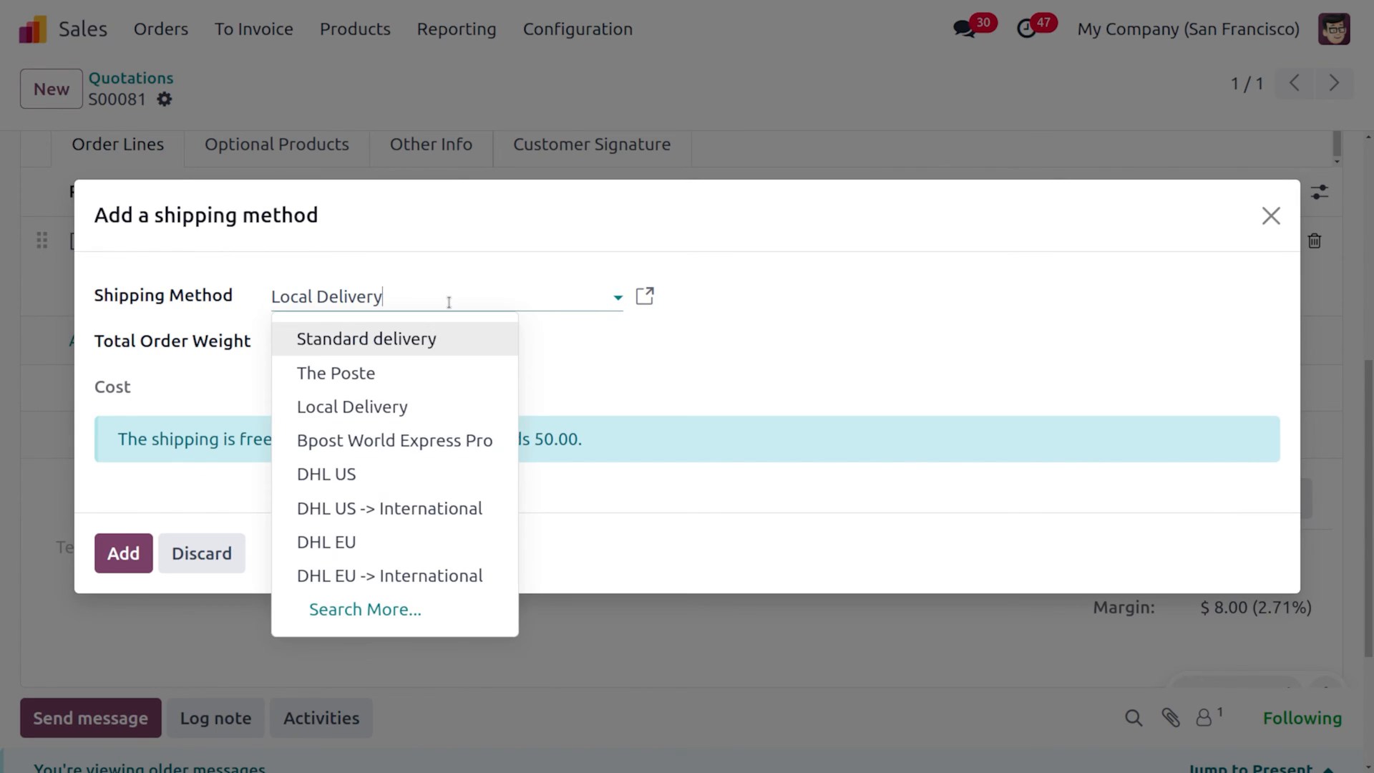
click(363, 609)
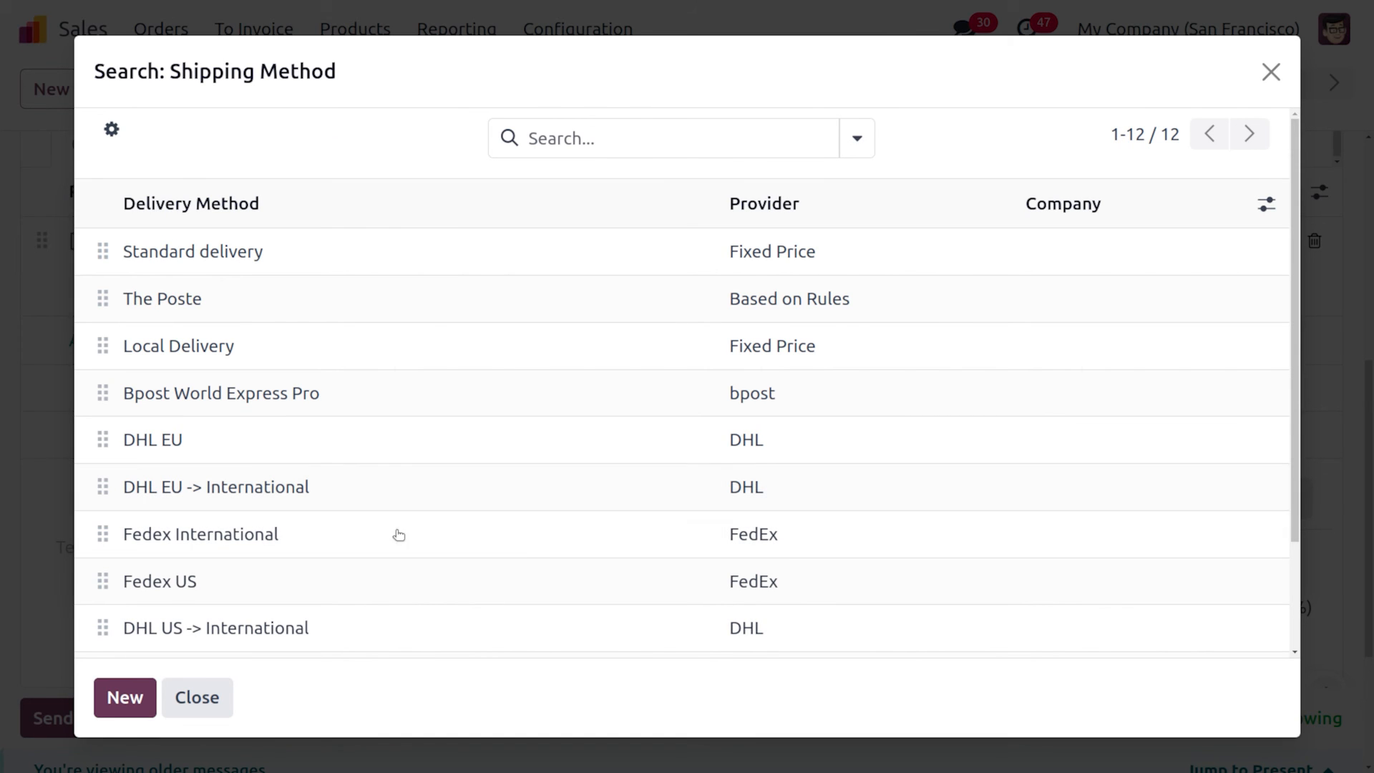
scroll(374, 558, down, 2)
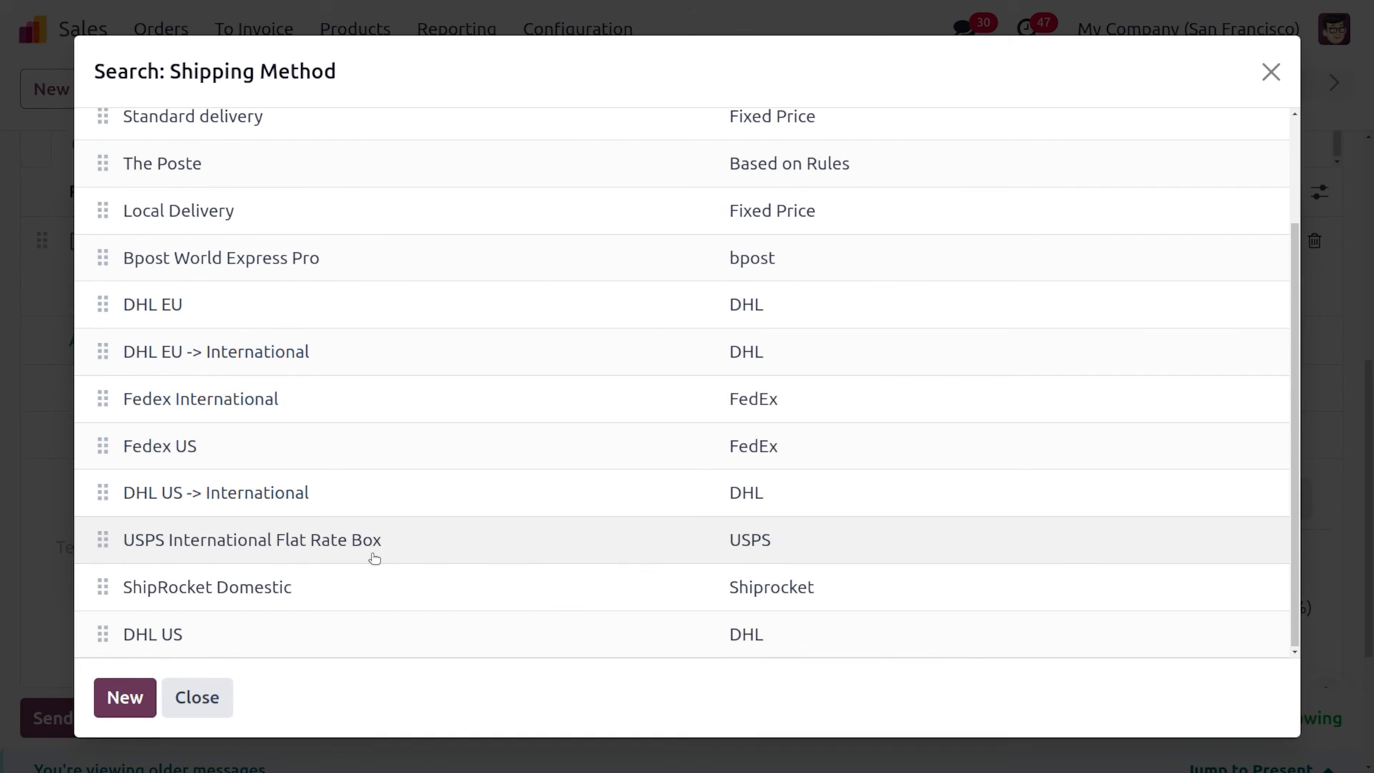
click(303, 583)
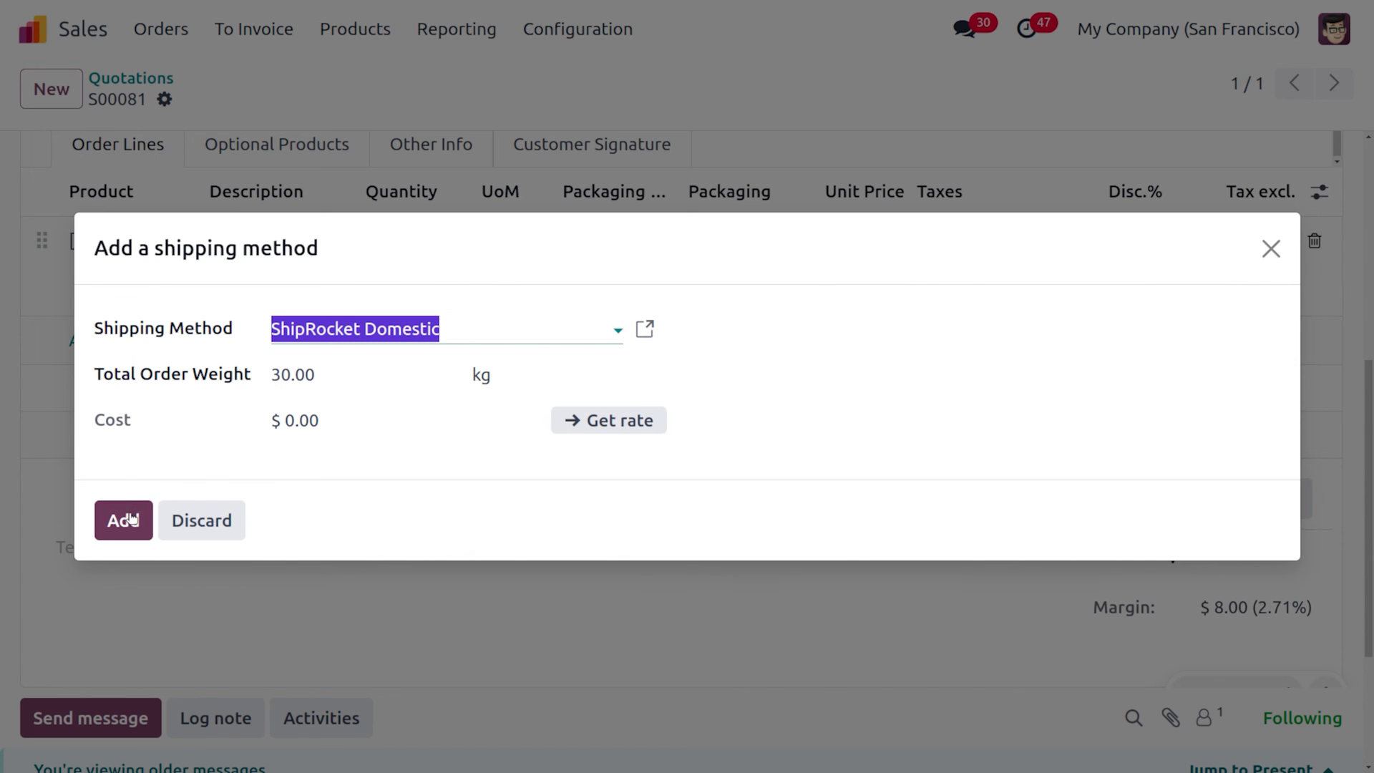
click(601, 429)
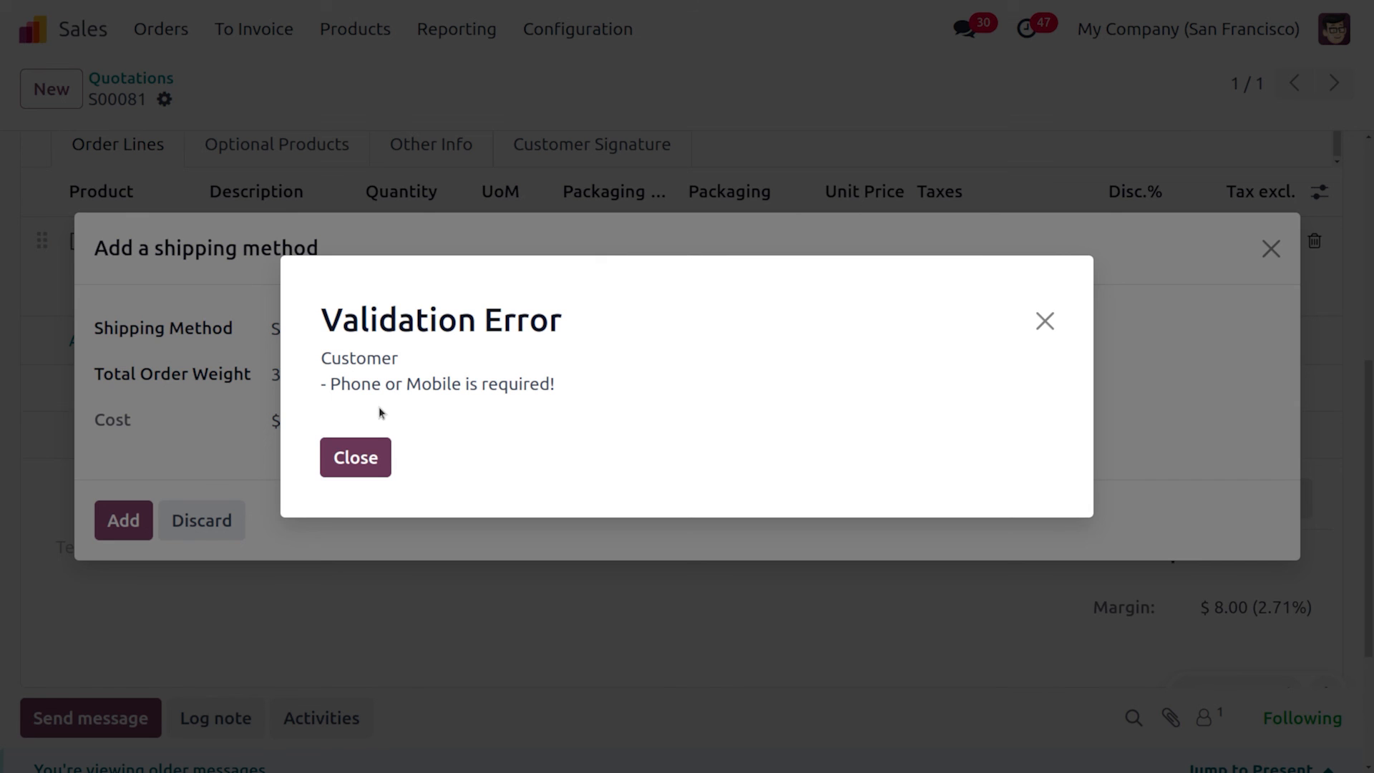
click(375, 450)
Add the ShipRocket Domestic shipping line priced 10.00, bringing the total to $305.00
click(123, 520)
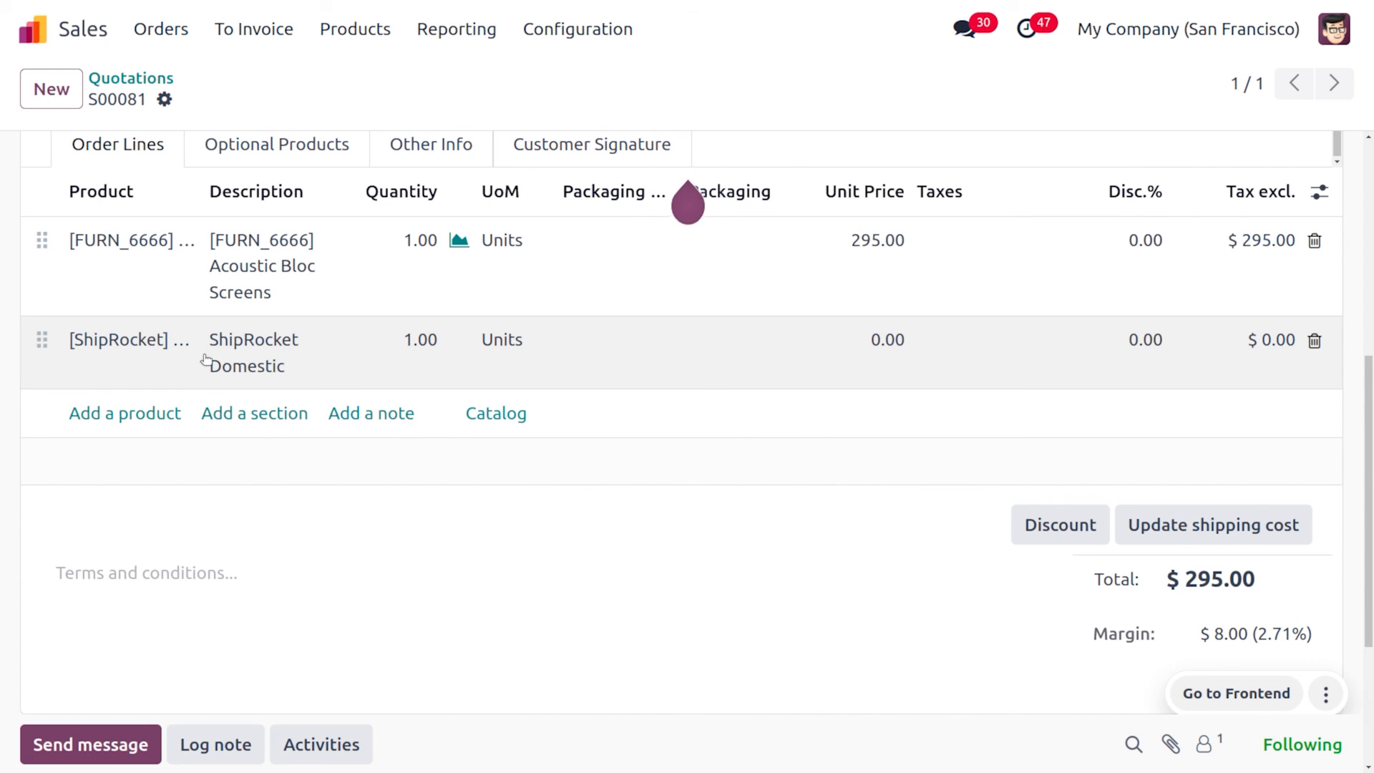
click(875, 366)
text(10)
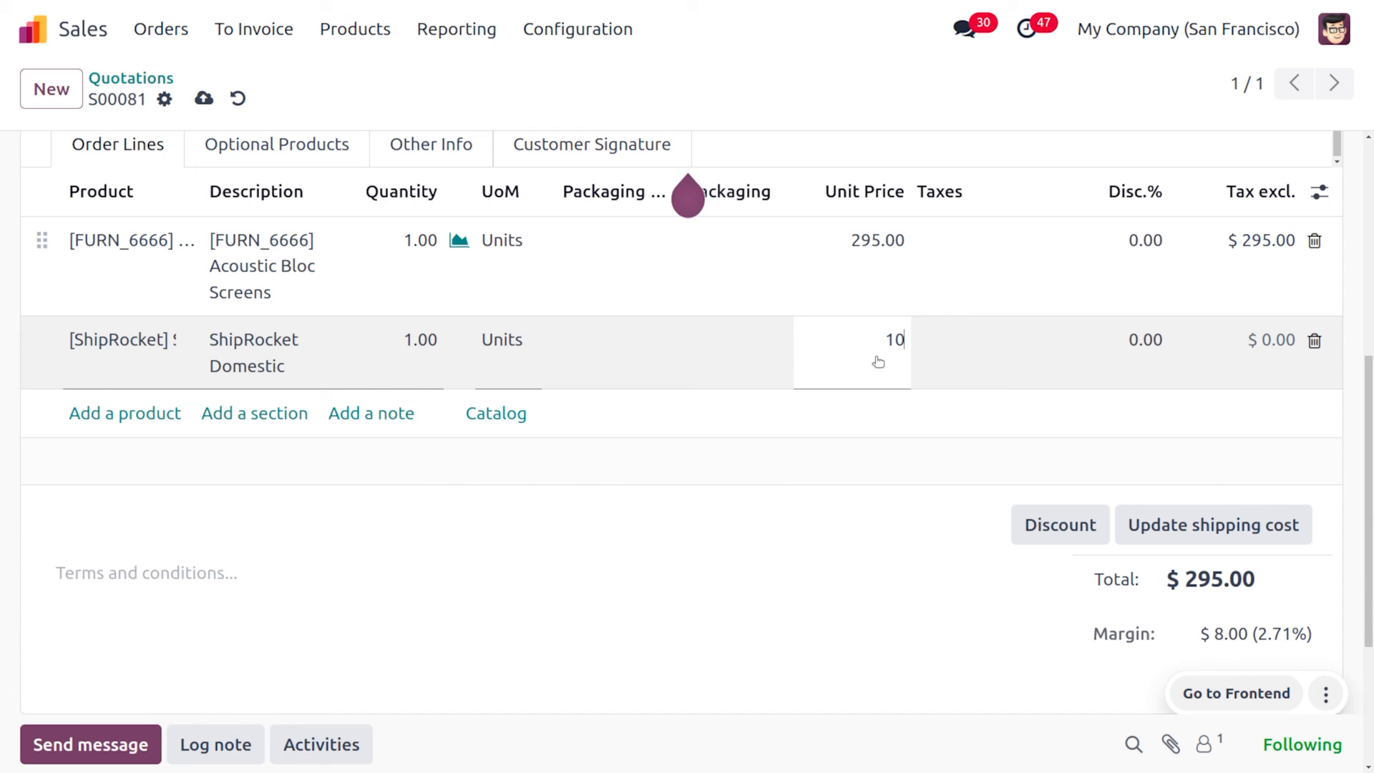
click(802, 508)
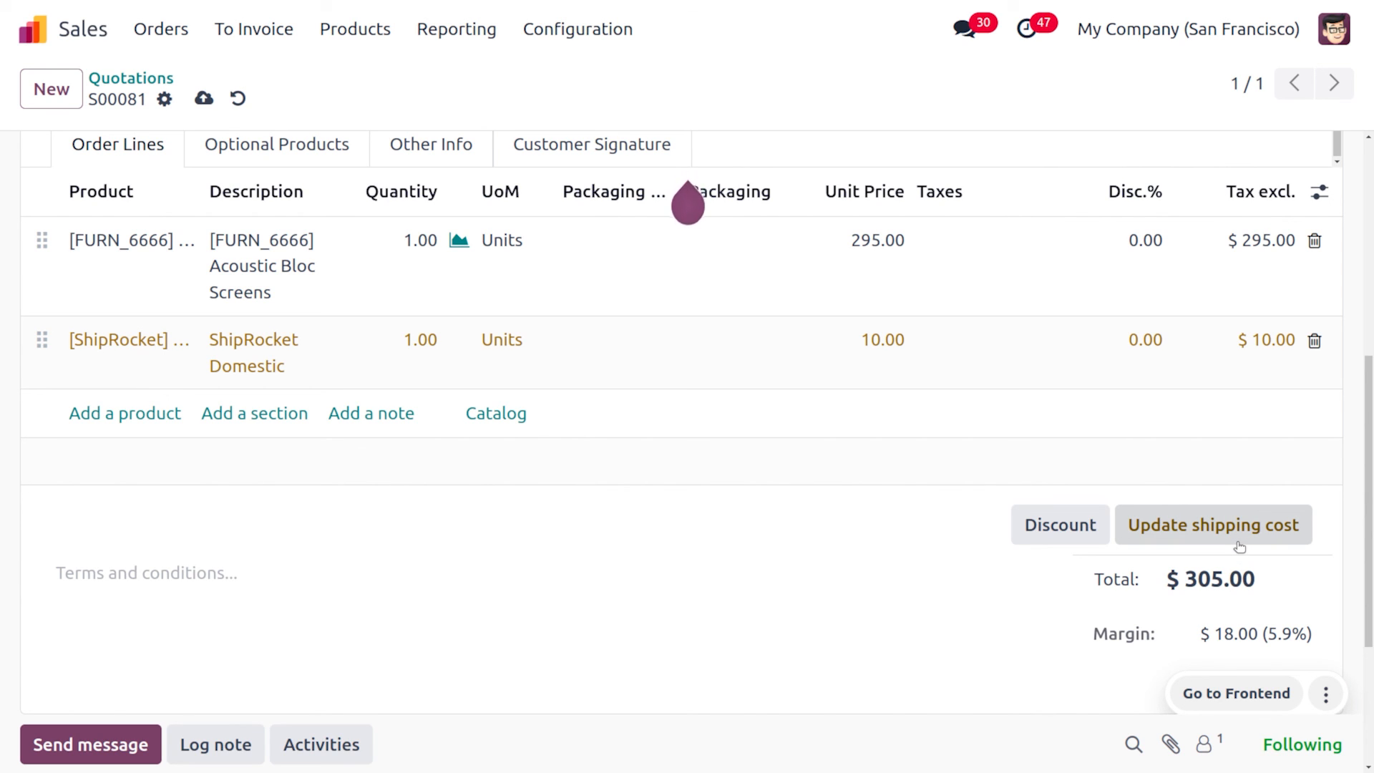
Save quotation S00081 and confirm it as a sales order
scroll(1239, 547, up, 5)
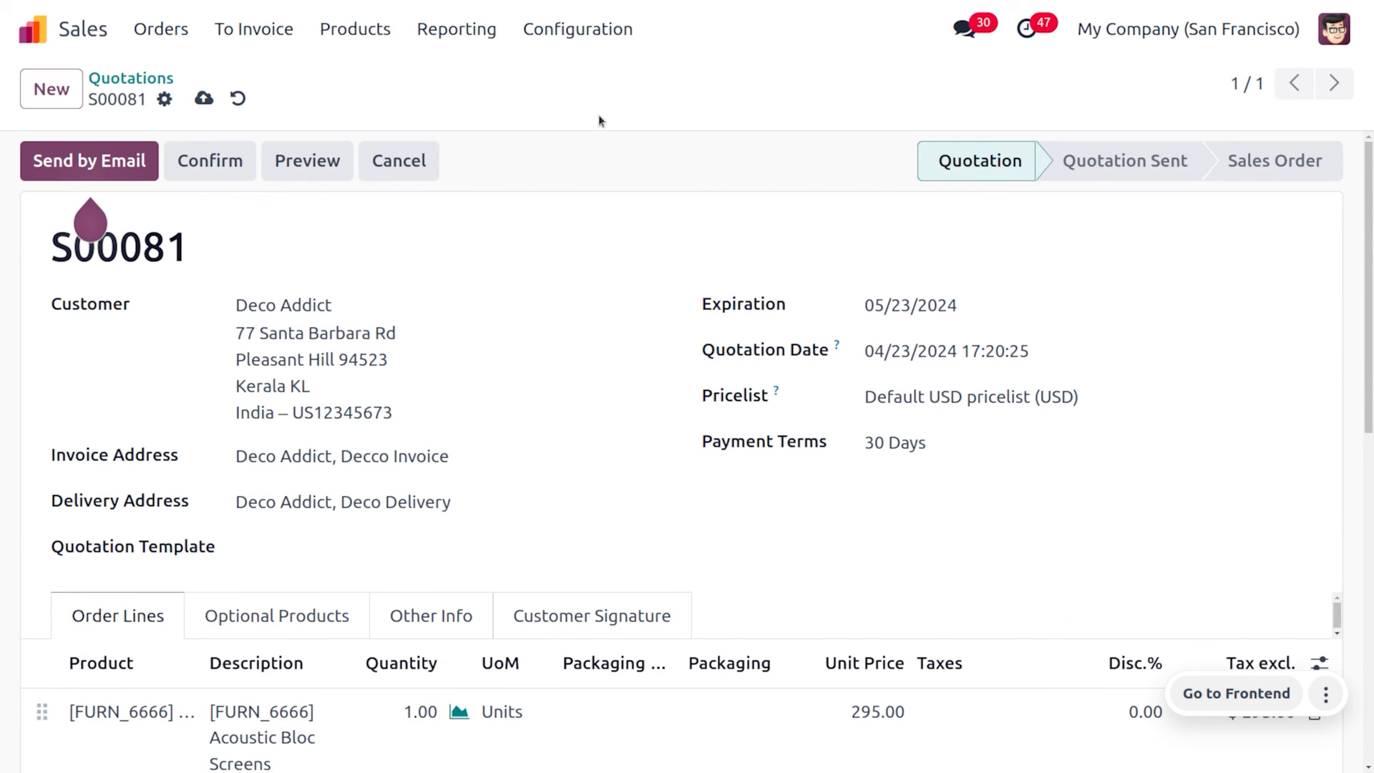
click(214, 100)
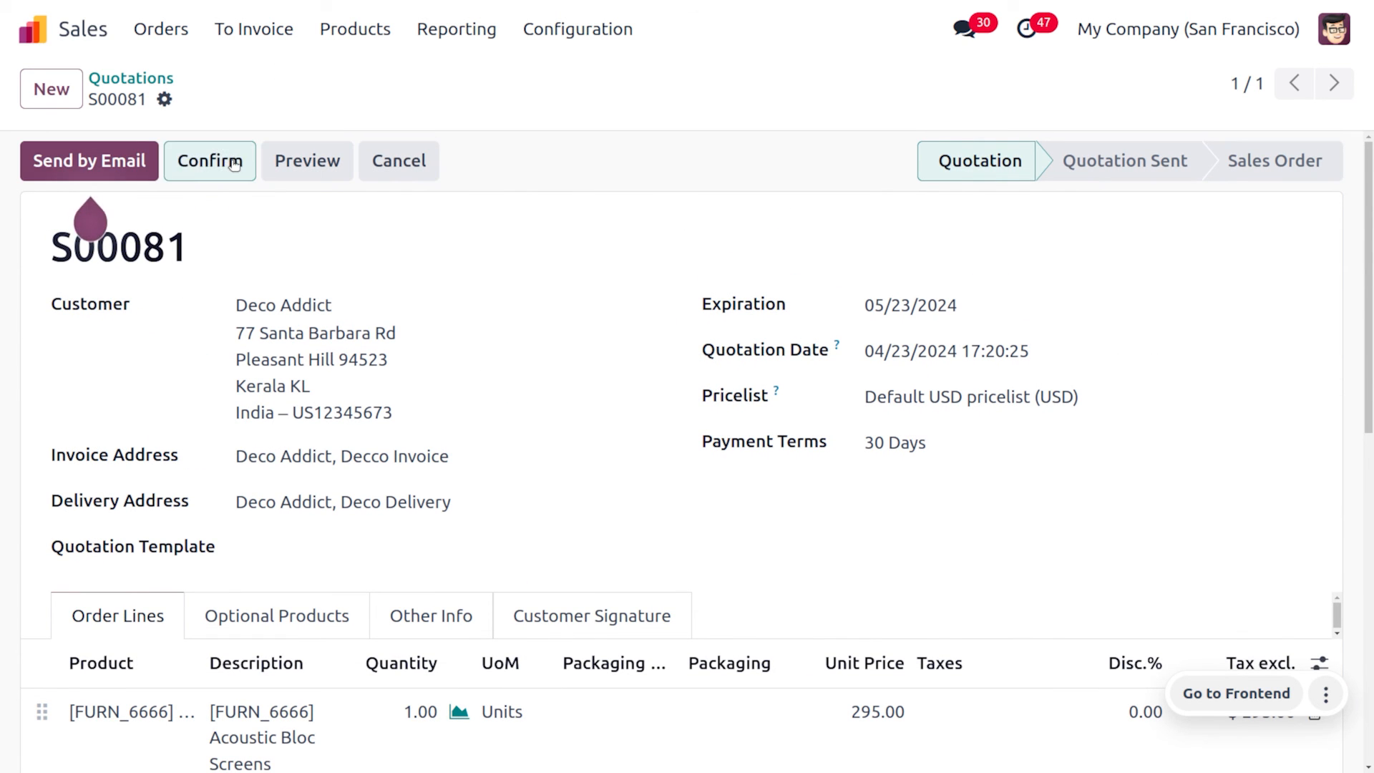
click(222, 160)
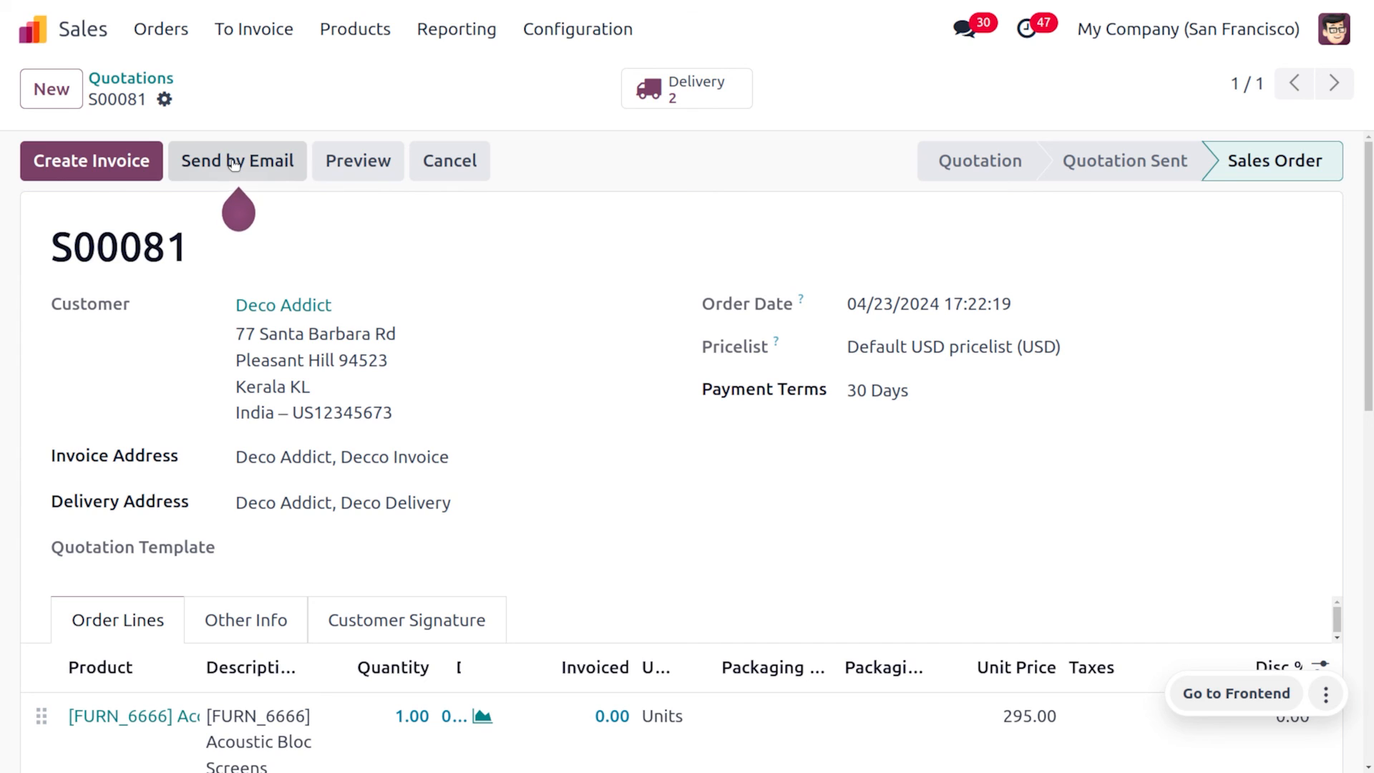